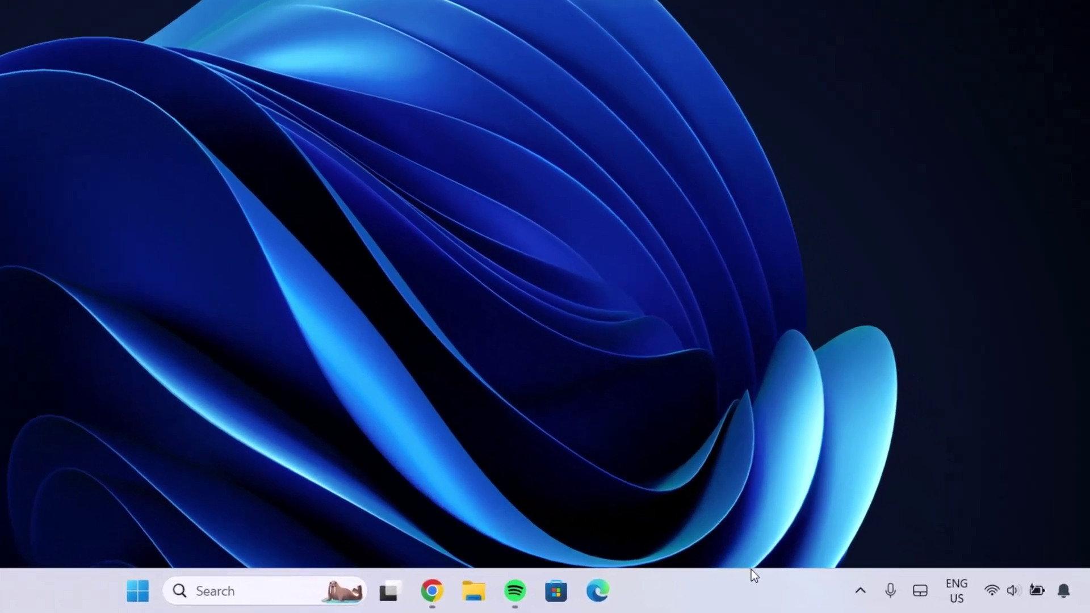
Step: Open the taskbar settings and turn off Task view, Widgets and the Pen menu
{"action": "right_click", "coordinate": [751, 584]}
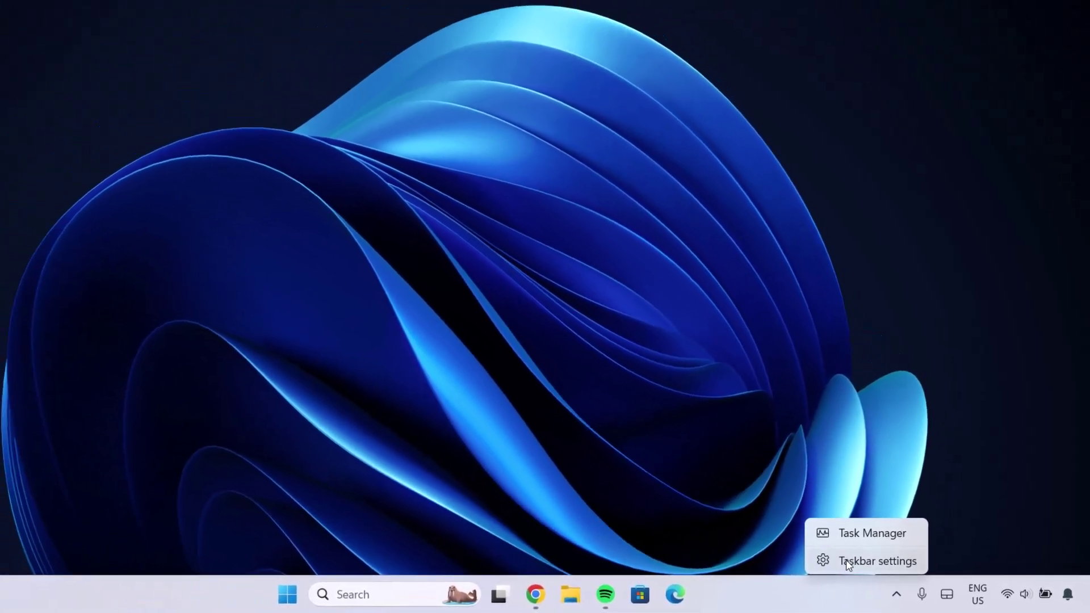
{"action": "left_click", "coordinate": [823, 555]}
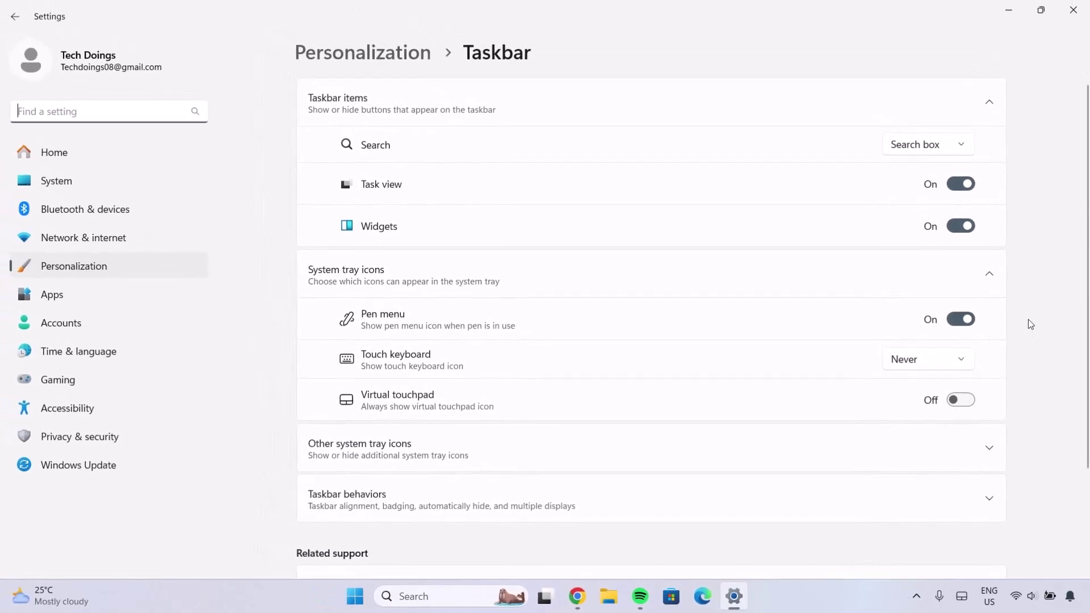
{"action": "left_click", "coordinate": [961, 186]}
{"action": "left_click", "coordinate": [959, 226]}
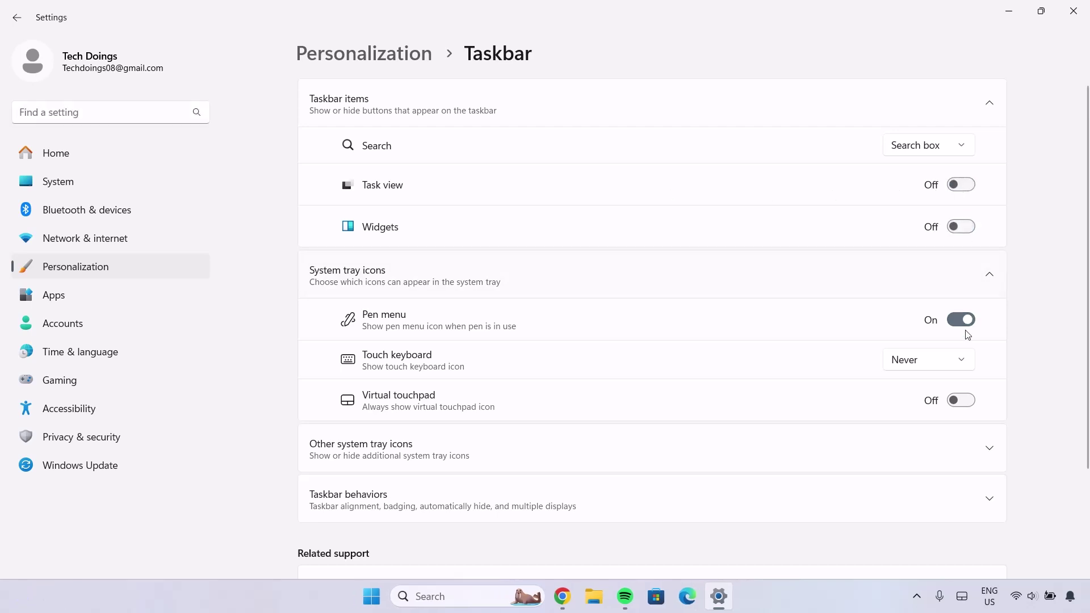
{"action": "left_click", "coordinate": [959, 321]}
Step: Hide the search box from the taskbar and close Settings
{"action": "left_click", "coordinate": [962, 149]}
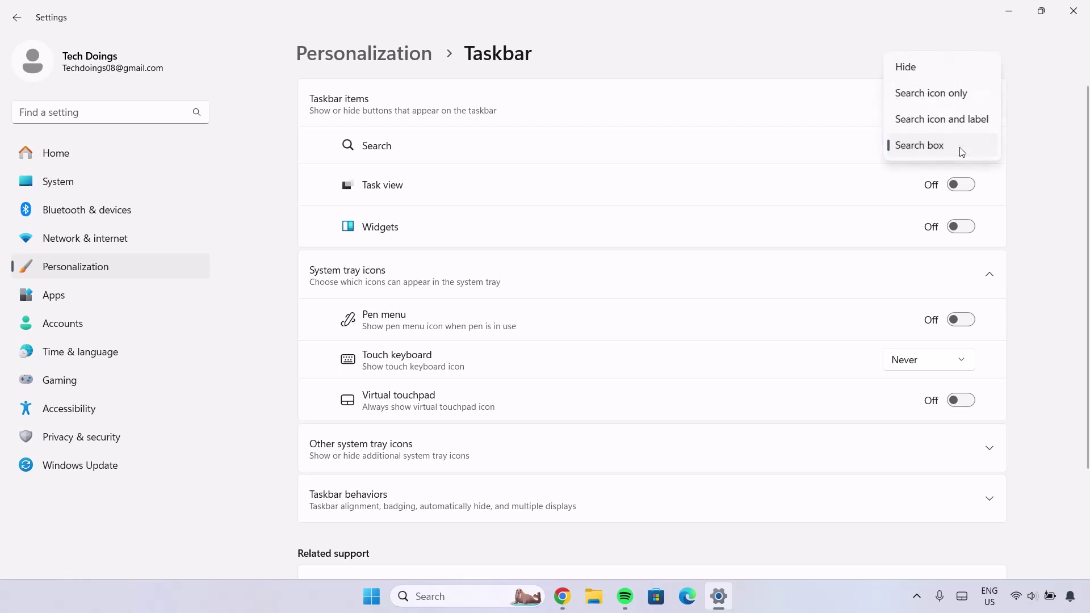
{"action": "left_click", "coordinate": [906, 67]}
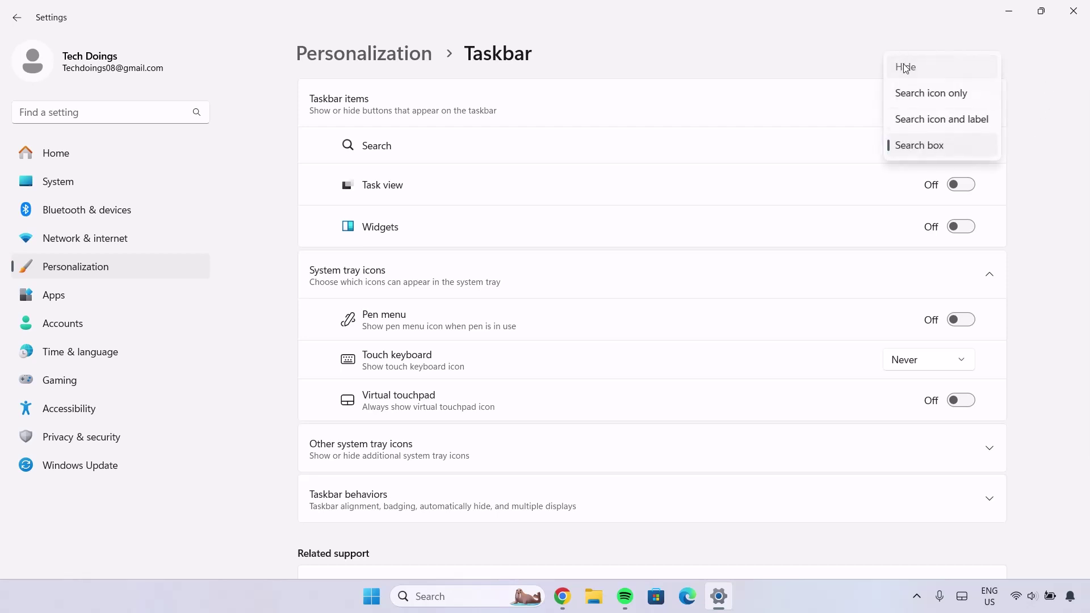
{"action": "left_click", "coordinate": [1073, 11]}
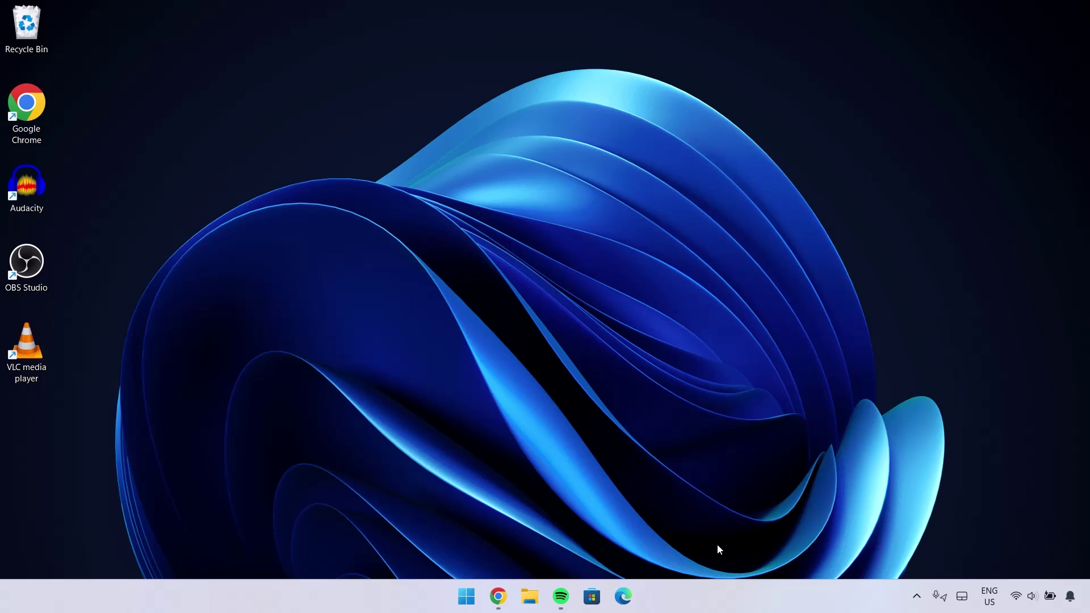
Step: Open Microsoft Store, search for "transl" and install TranslucentTB
{"action": "left_click", "coordinate": [592, 601]}
{"action": "left_click", "coordinate": [503, 98]}
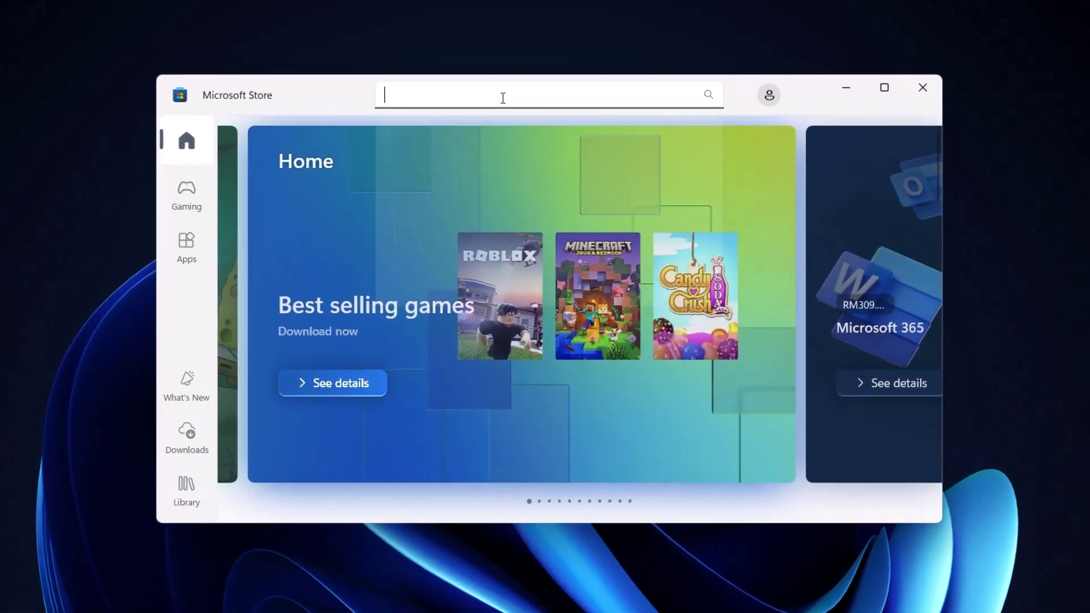
{"action": "type", "text": "transl"}
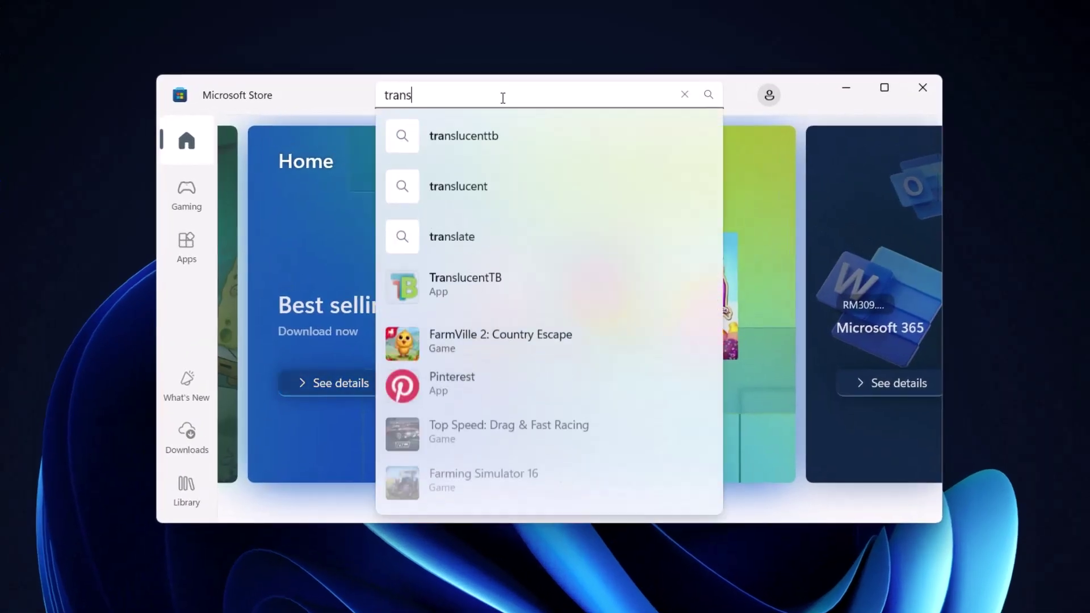
{"action": "left_click", "coordinate": [454, 285]}
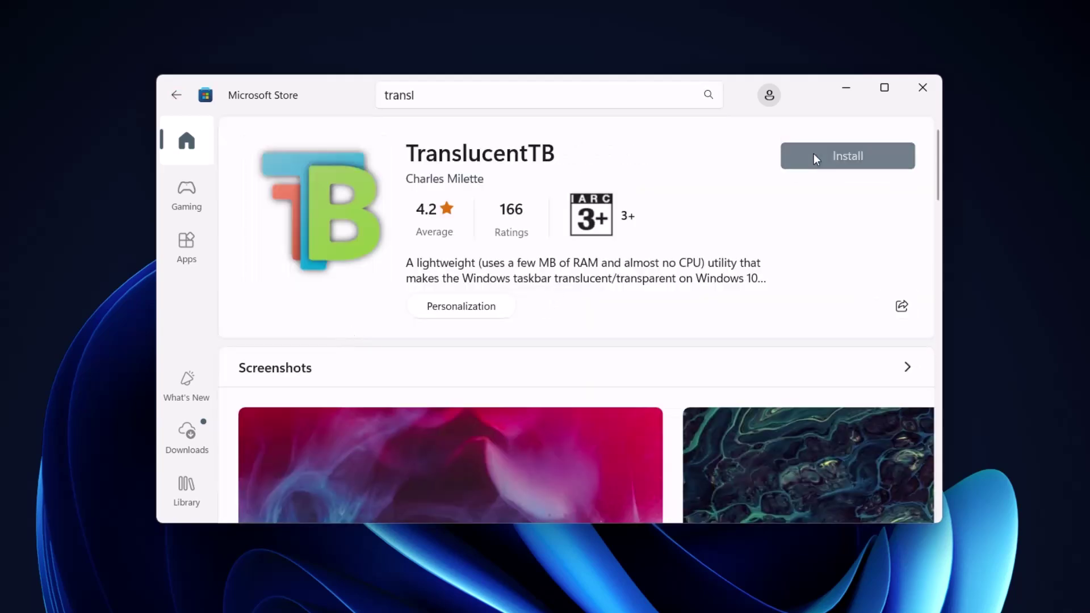
{"action": "left_click", "coordinate": [813, 154]}
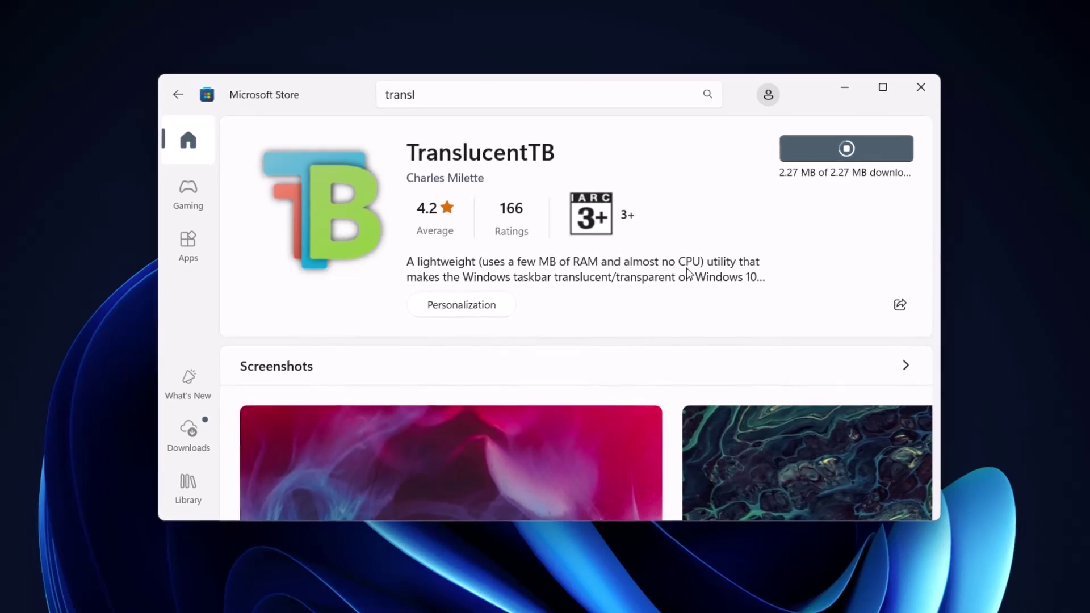
Step: Launch TranslucentTB, continue past its welcome dialog and clear the Store window from the desktop
{"action": "left_click", "coordinate": [830, 149]}
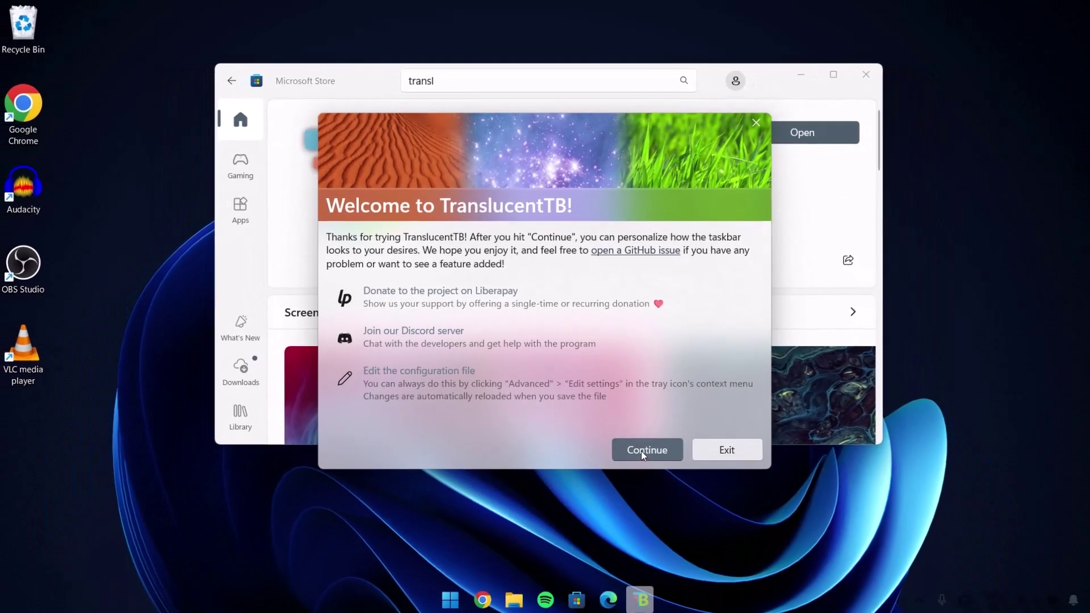
{"action": "left_click", "coordinate": [643, 453]}
{"action": "left_click", "coordinate": [1060, 470]}
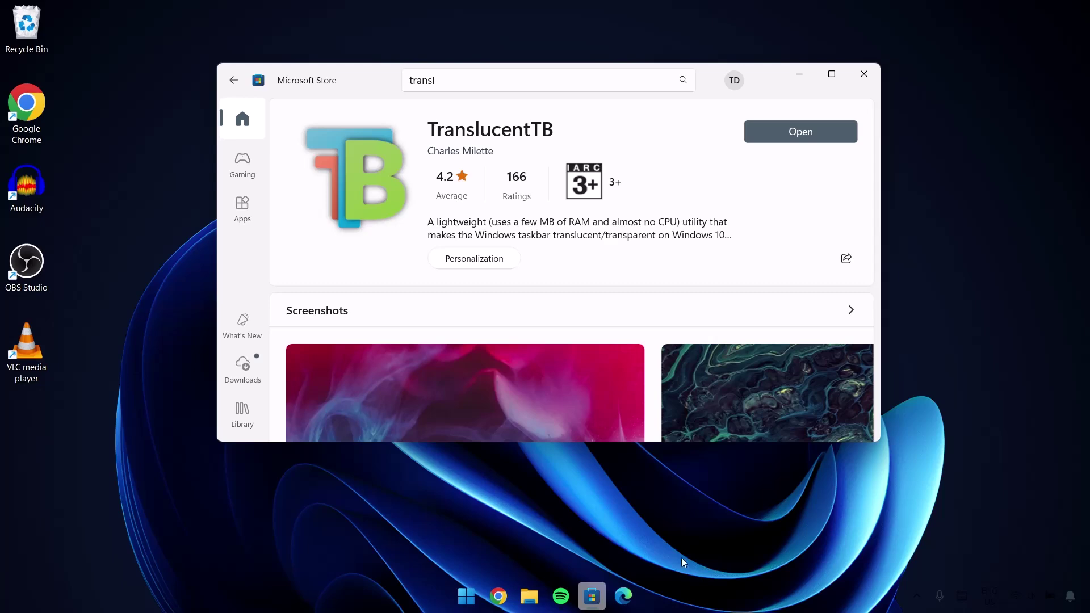
{"action": "left_click", "coordinate": [789, 75]}
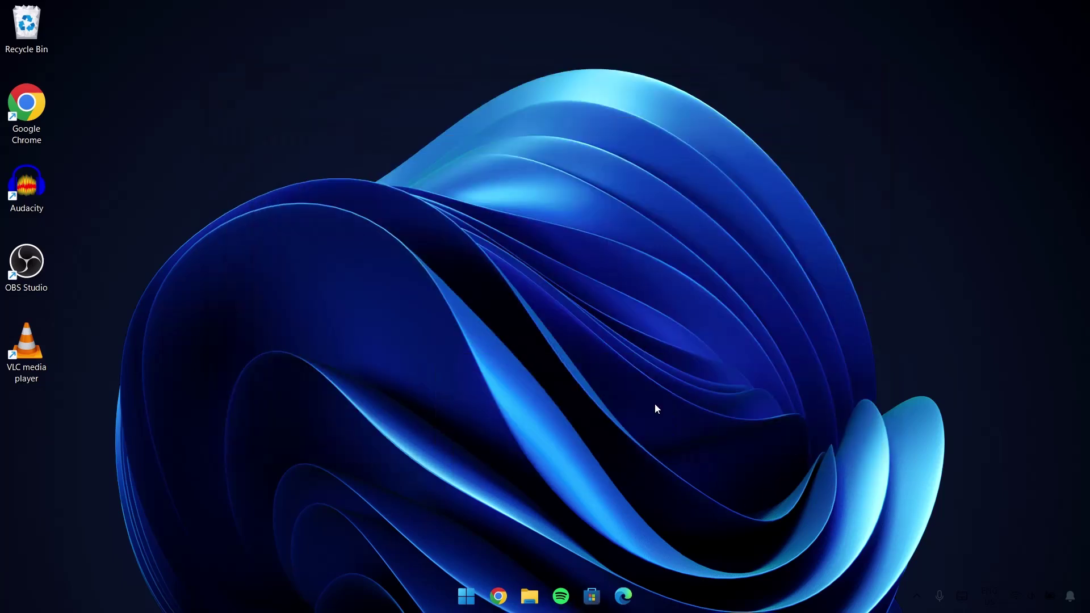
Step: Switch to Chrome, download Samurai Themes.zip from the MEGA page and show the file in its folder
{"action": "left_click", "coordinate": [499, 594]}
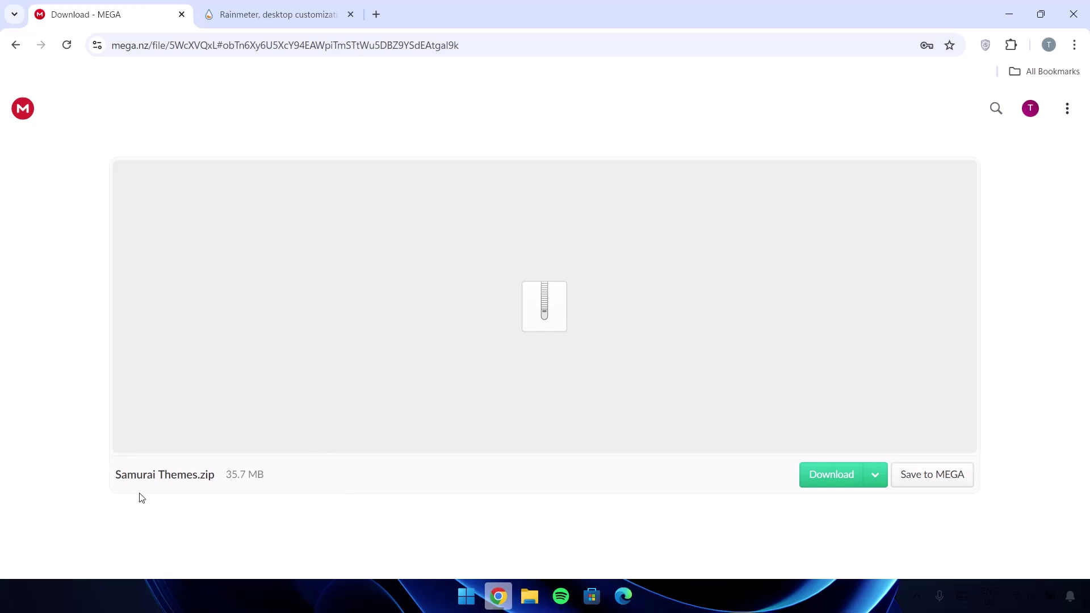
{"action": "left_click", "coordinate": [835, 476]}
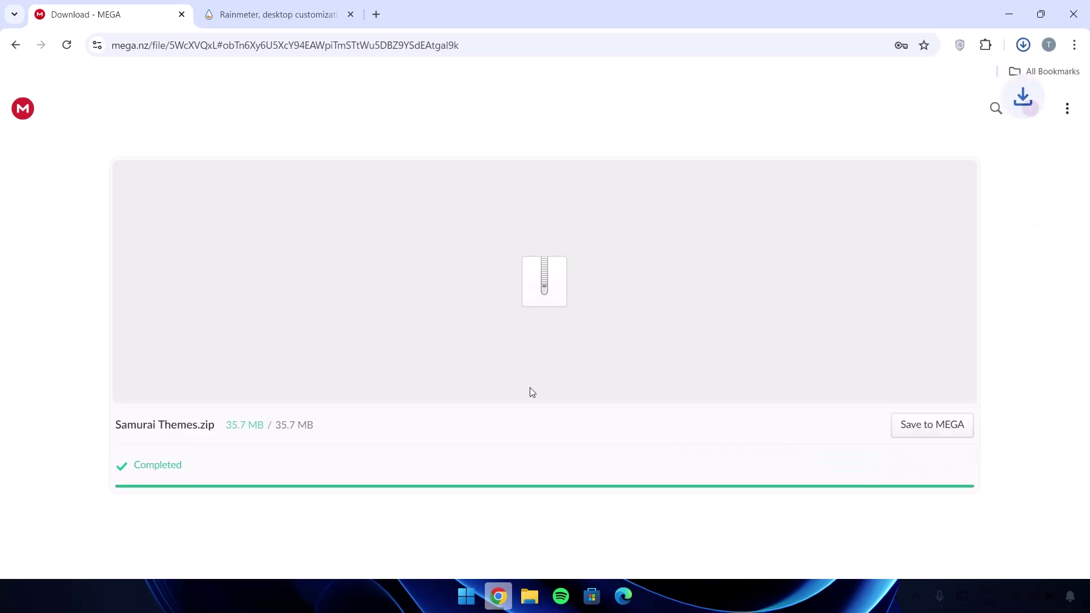
{"action": "left_click", "coordinate": [1022, 46]}
{"action": "left_click", "coordinate": [982, 108]}
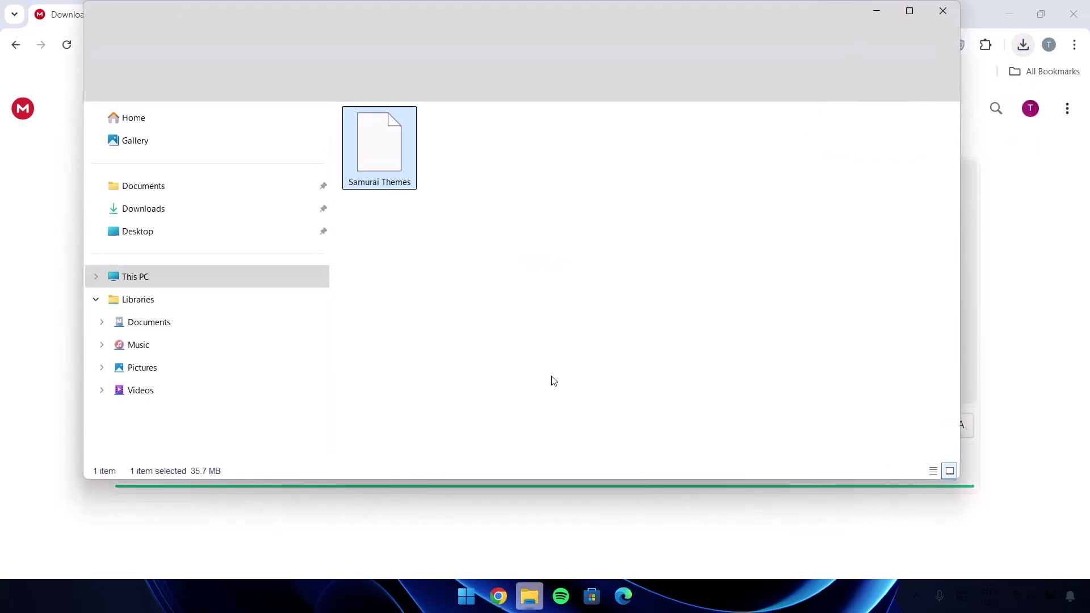
Step: Extract the Samurai Themes archive with WinRAR into the Downloads folder and open the extracted folder in large-icon view
{"action": "left_click", "coordinate": [909, 11]}
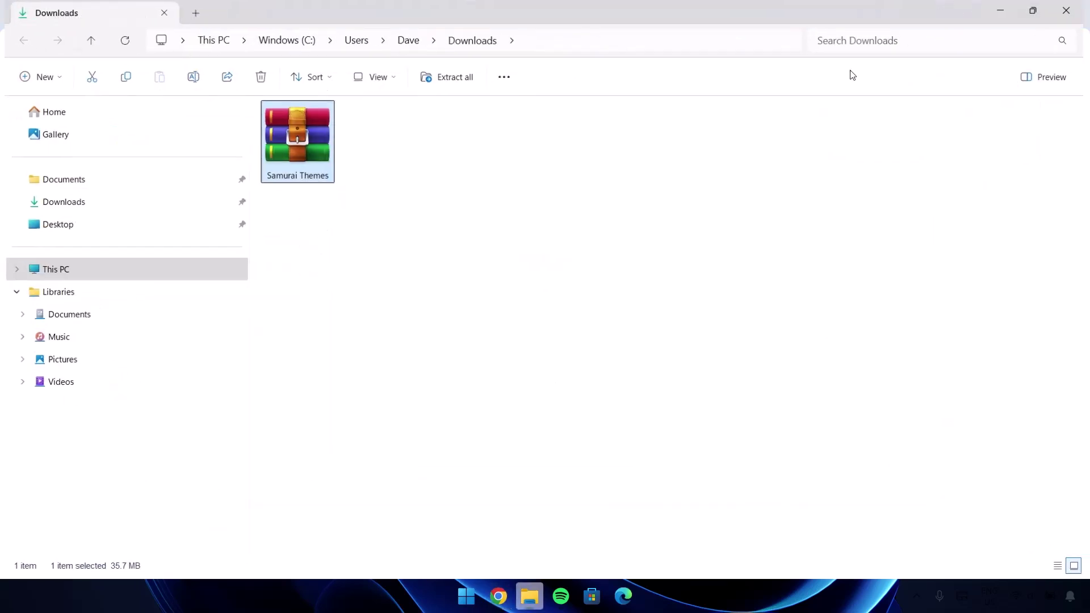
{"action": "right_click", "coordinate": [300, 133]}
{"action": "mouse_move", "coordinate": [346, 367]}
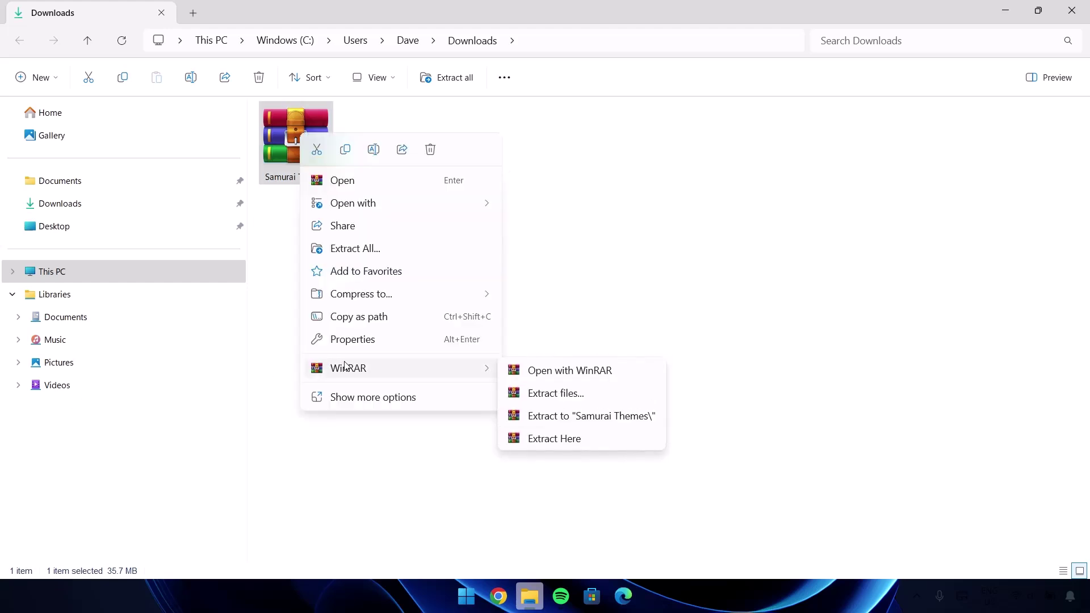
{"action": "left_click", "coordinate": [558, 439]}
{"action": "double_click", "coordinate": [367, 134]}
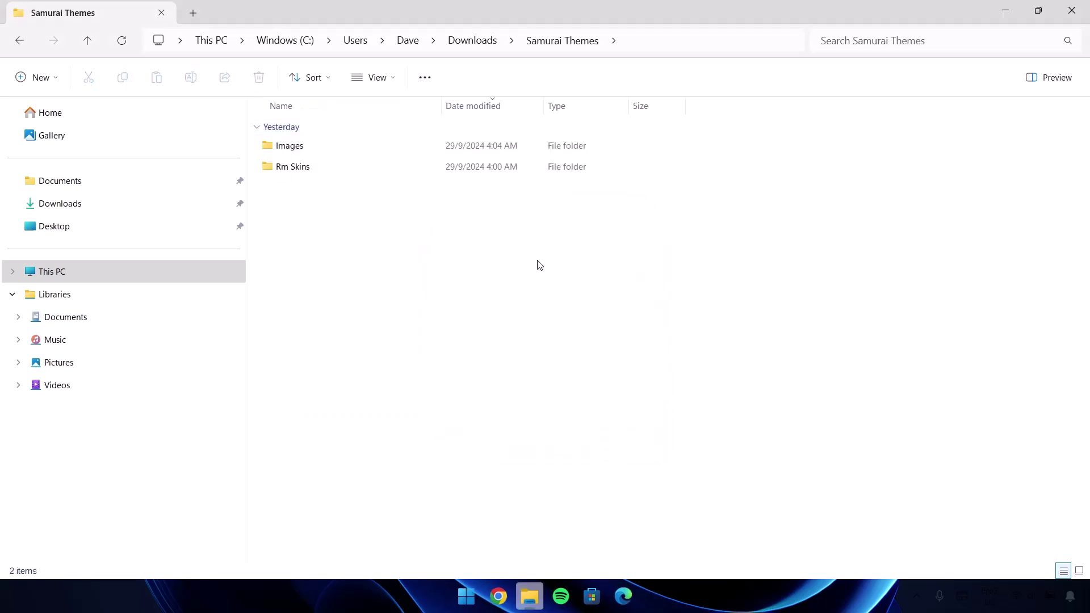
{"action": "left_click", "coordinate": [1078, 570]}
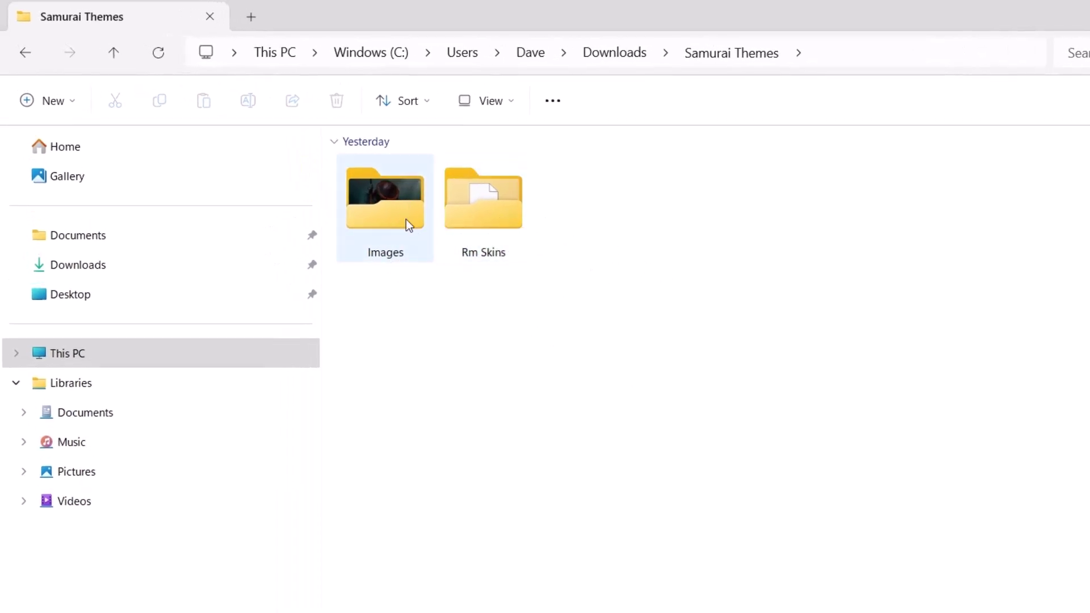
Step: Set the Wallpaper image from the Images folder as the desktop background and clear the open windows from the desktop
{"action": "double_click", "coordinate": [389, 208]}
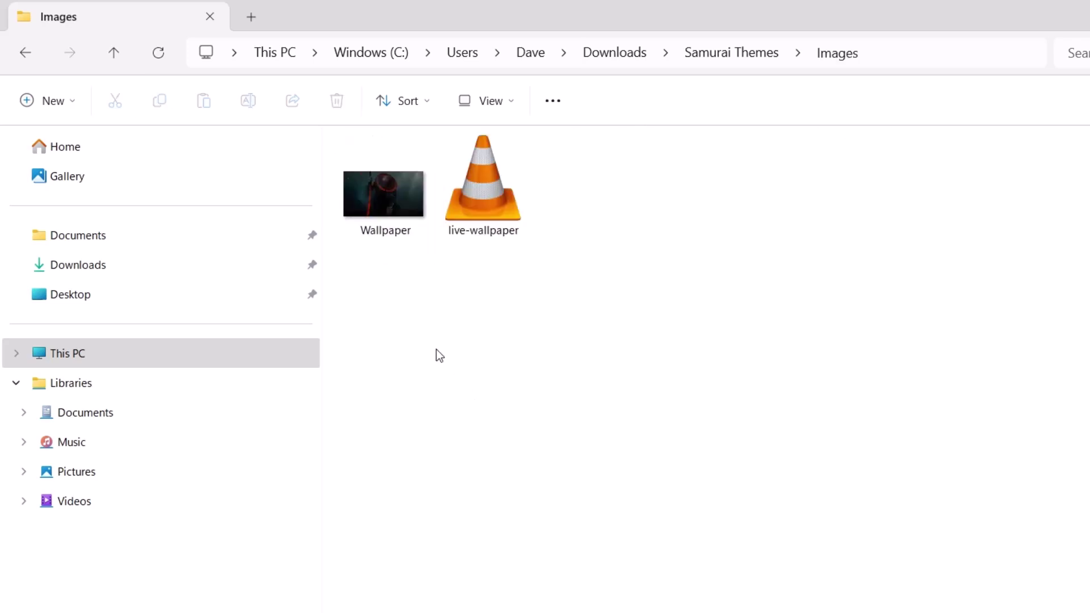
{"action": "left_click", "coordinate": [393, 215]}
{"action": "right_click", "coordinate": [392, 201]}
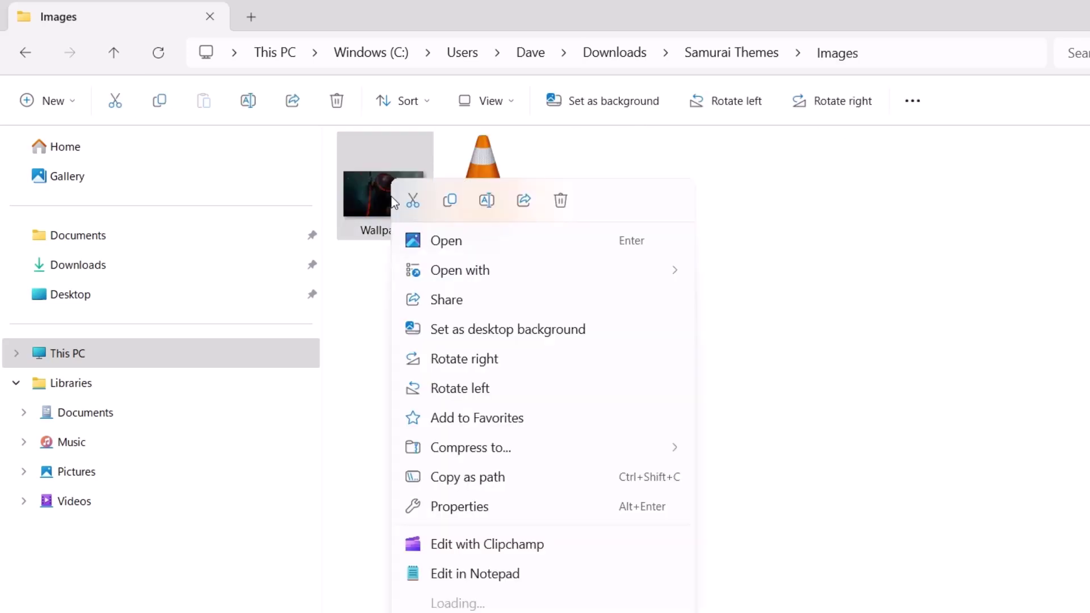
{"action": "left_click", "coordinate": [447, 331]}
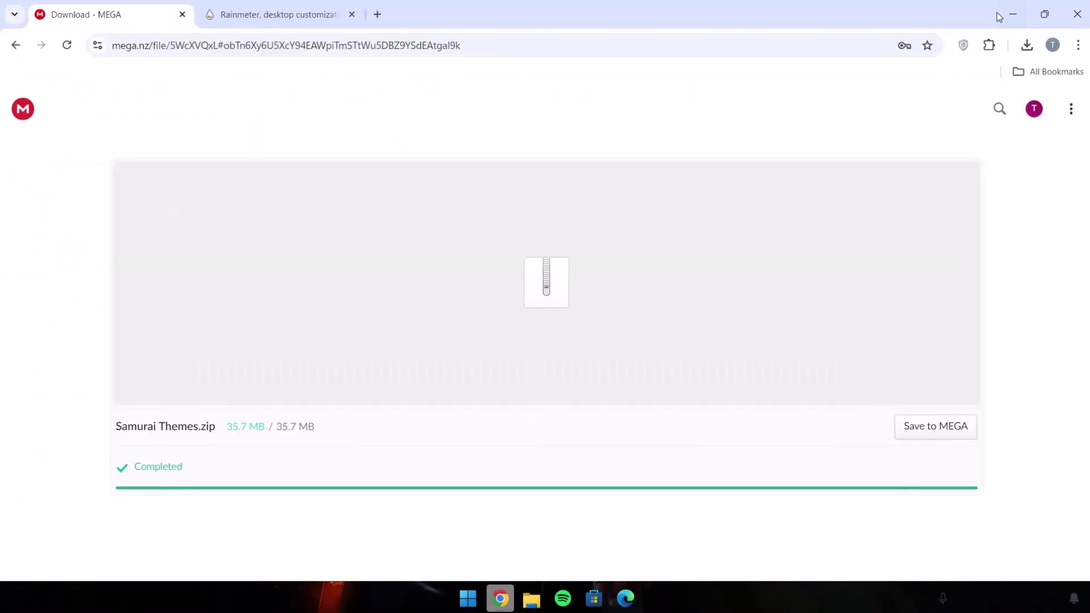
{"action": "left_click", "coordinate": [999, 16]}
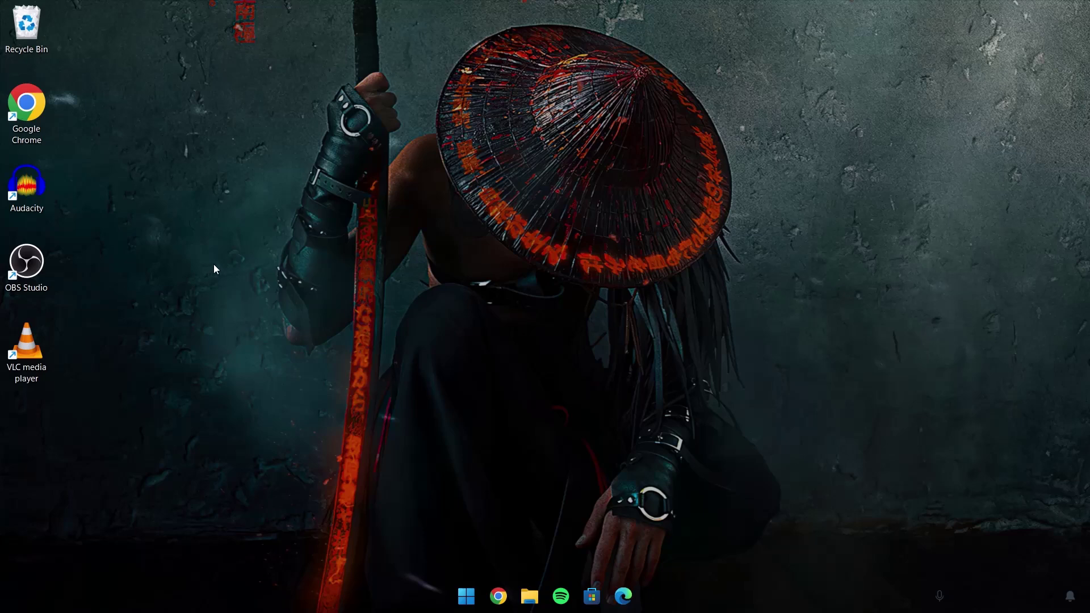
Step: Return to Chrome and download the Rainmeter 4.5.20 release from rainmeter.net
{"action": "left_click", "coordinate": [498, 596]}
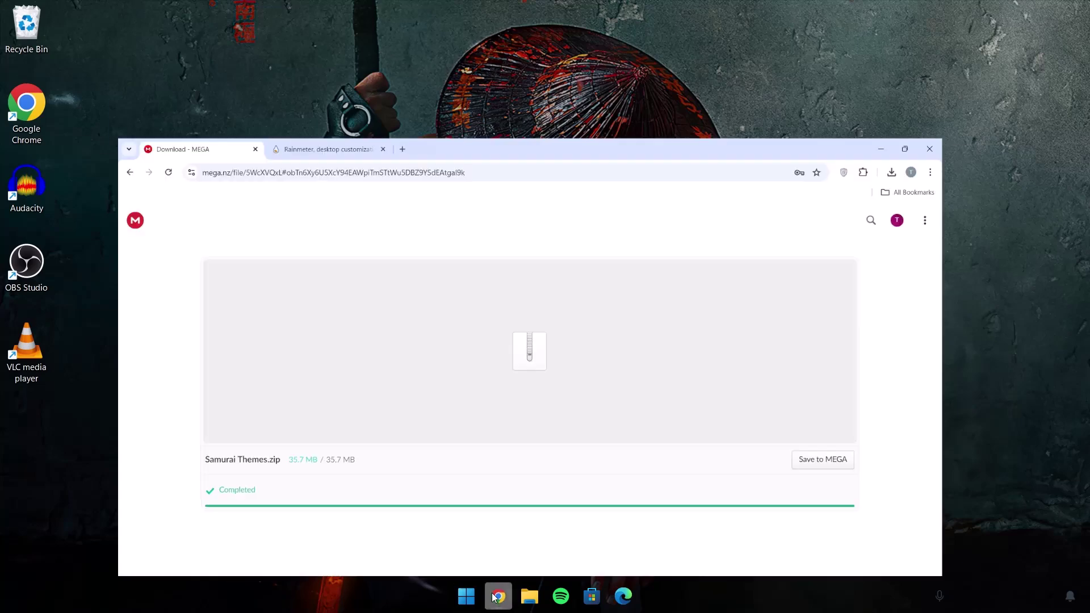
{"action": "left_click", "coordinate": [257, 25]}
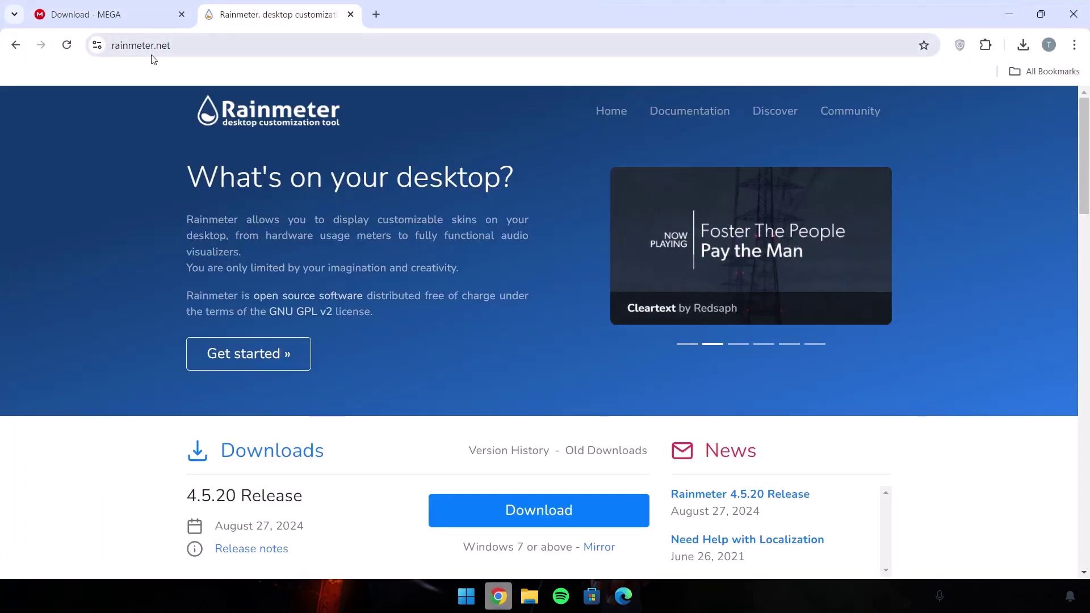
{"action": "scroll", "coordinate": [564, 493], "scroll_direction": "down", "scroll_amount": 1}
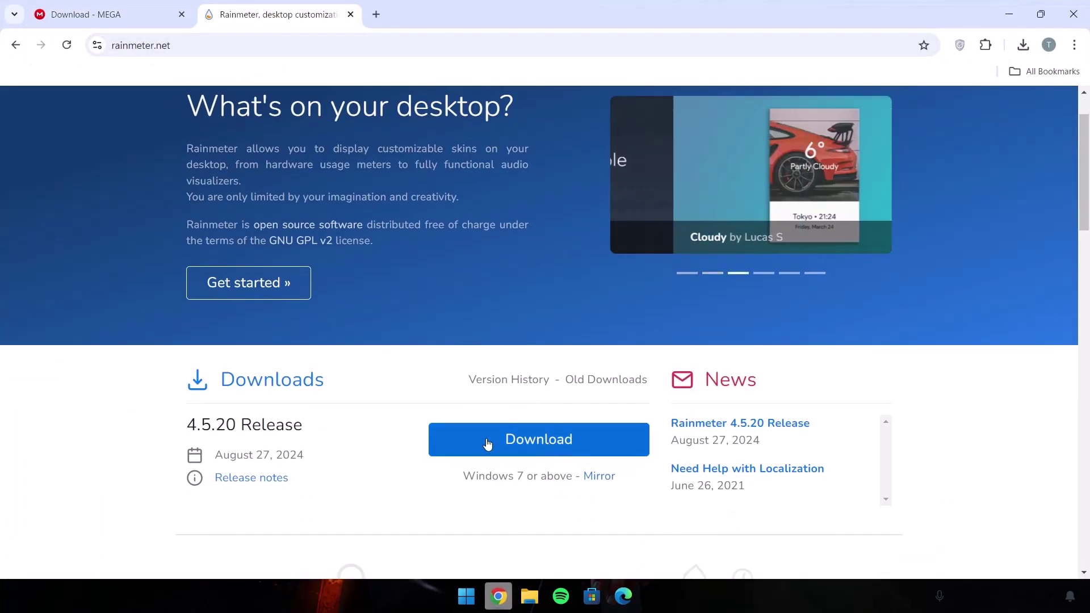
{"action": "left_click", "coordinate": [523, 446]}
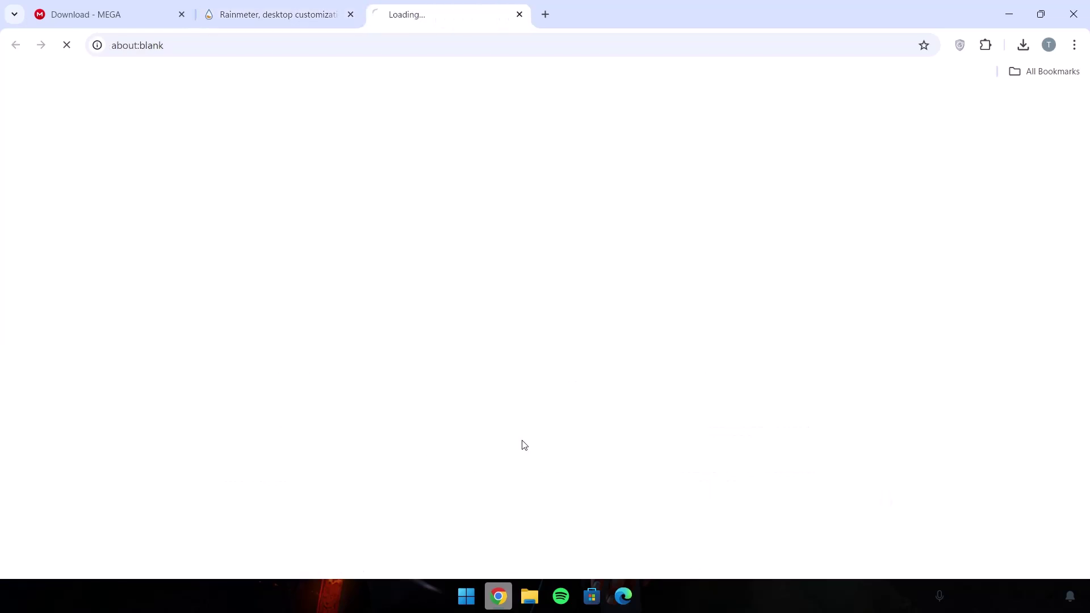
Step: Run the downloaded Rainmeter-4.5.20.exe with English as the installer language and minimize the browser
{"action": "left_click", "coordinate": [1022, 45]}
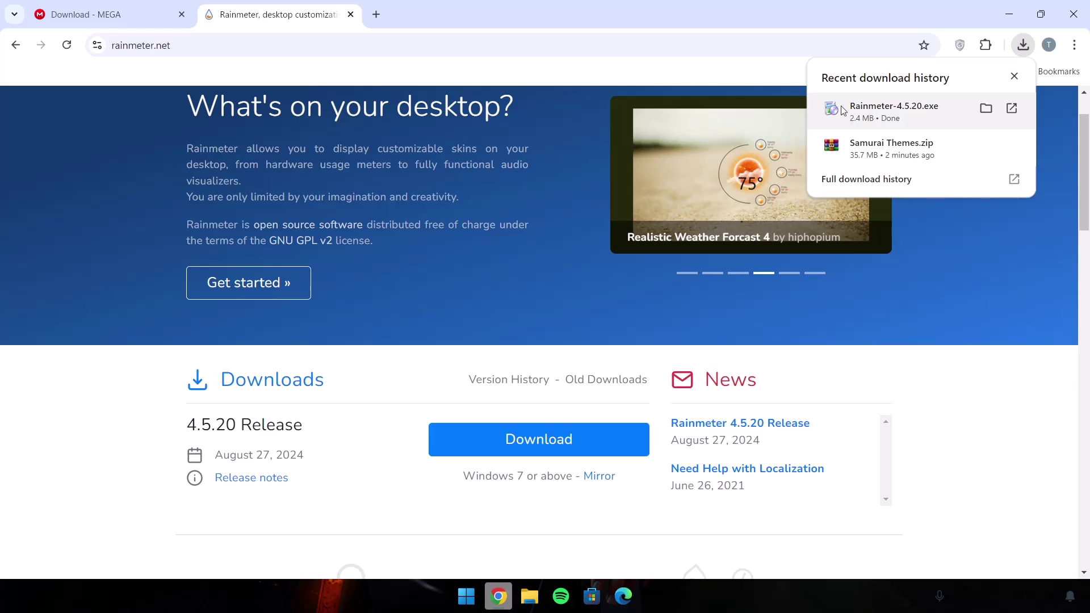
{"action": "left_click", "coordinate": [874, 113]}
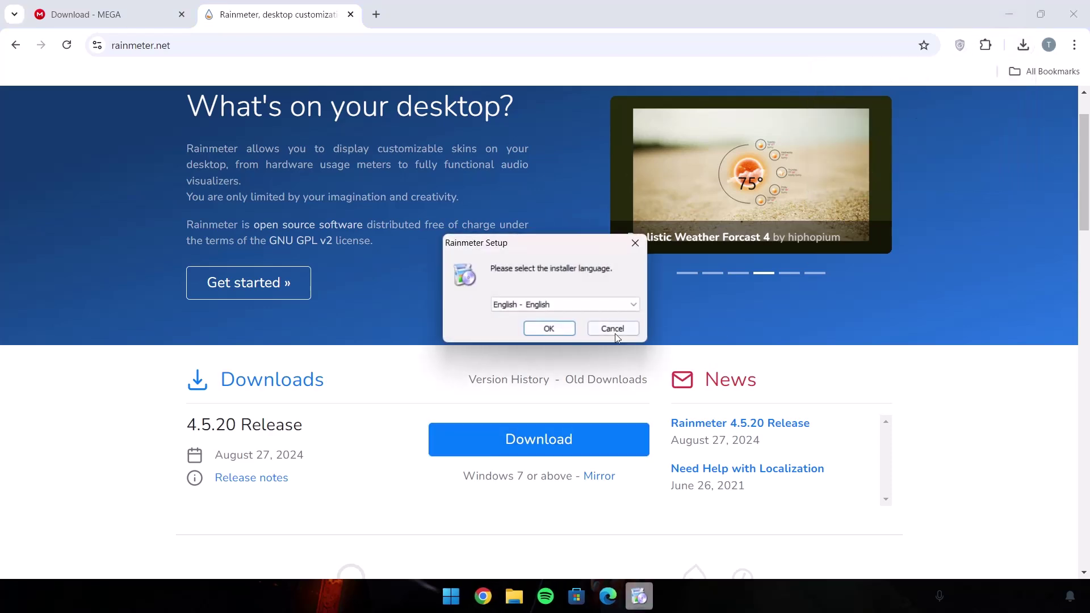
{"action": "left_click", "coordinate": [565, 330]}
{"action": "left_click", "coordinate": [1013, 22]}
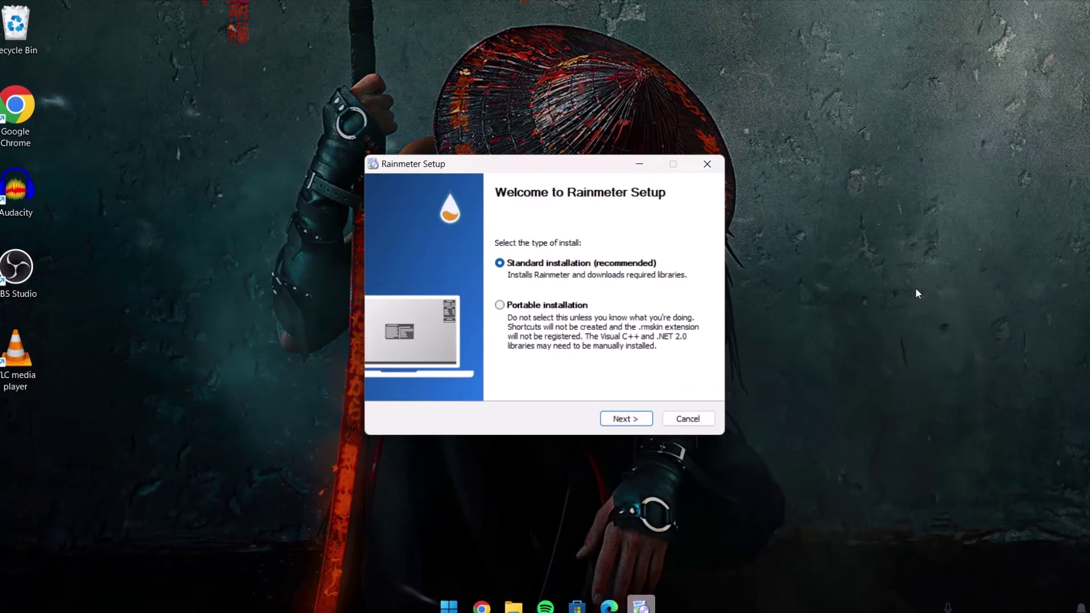
Step: Complete the standard Rainmeter installation in C:\Program Files\Rainmeter, run Rainmeter and dismiss its welcome notification
{"action": "left_click", "coordinate": [652, 483]}
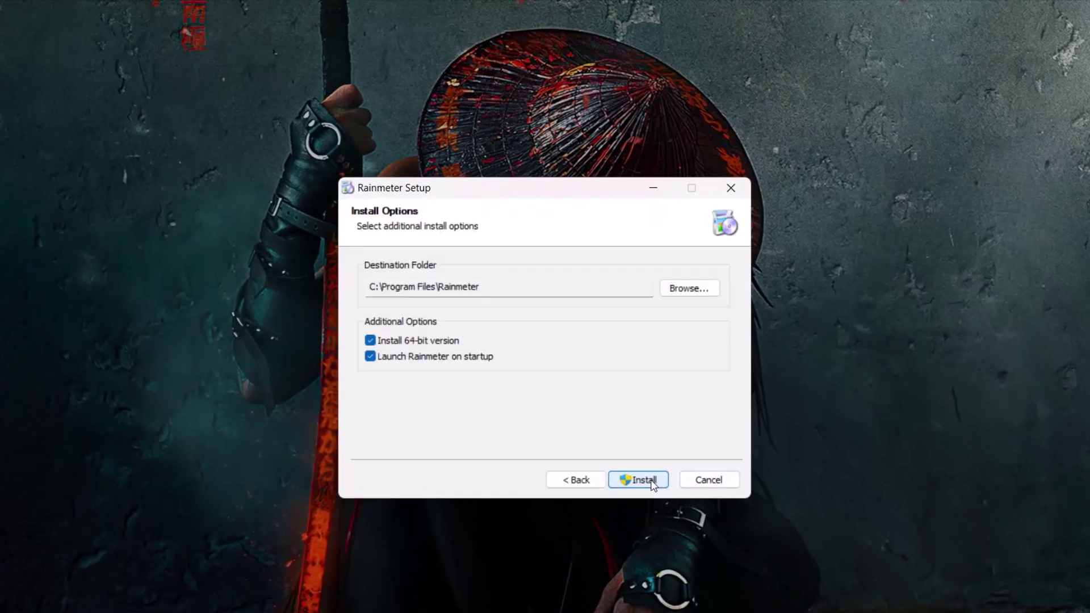
{"action": "left_click", "coordinate": [638, 481]}
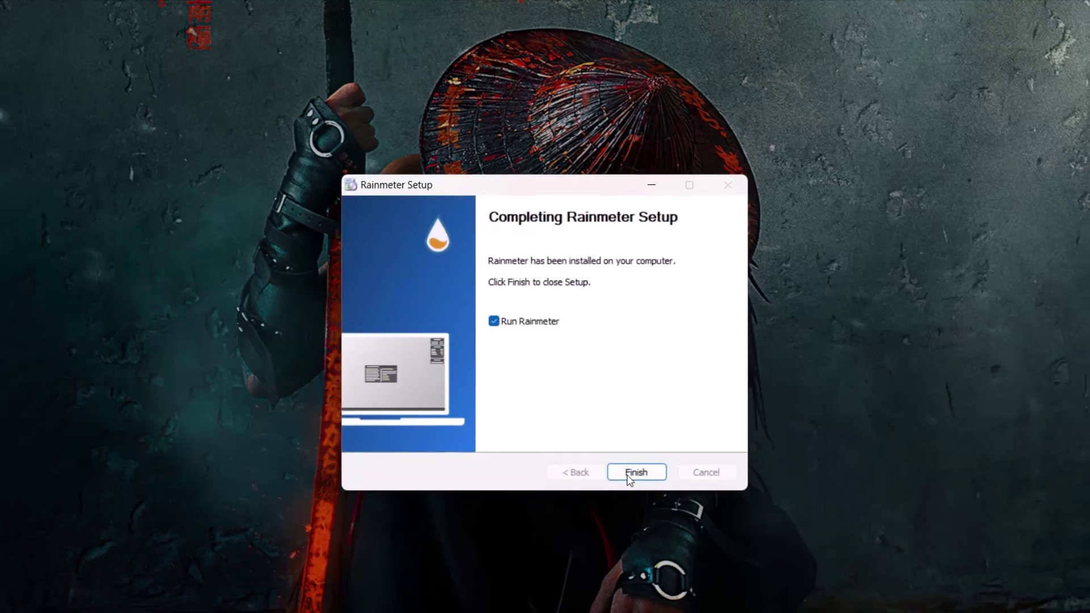
{"action": "left_click", "coordinate": [634, 480]}
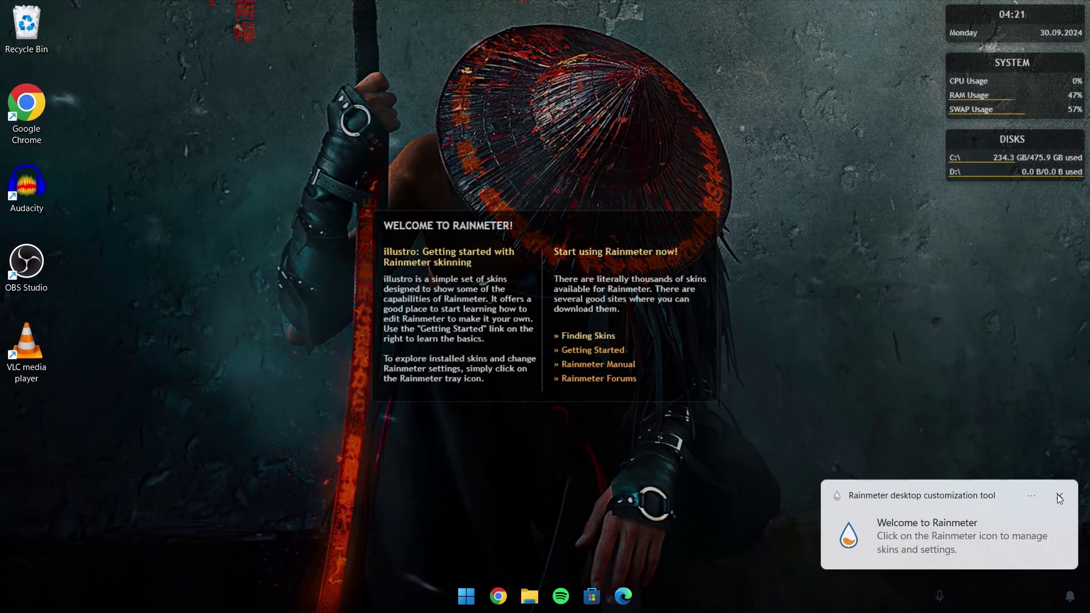
{"action": "left_click", "coordinate": [1059, 498]}
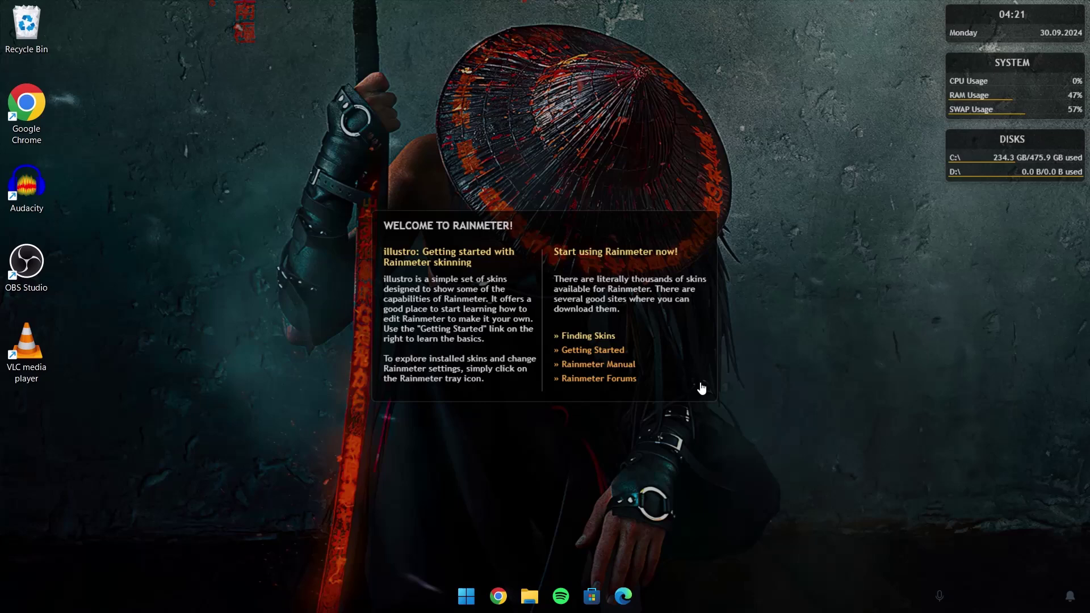
Step: Unload Rainmeter's default illustro skins Welcome, Disk, System and Clock from the desktop
{"action": "right_click", "coordinate": [605, 217]}
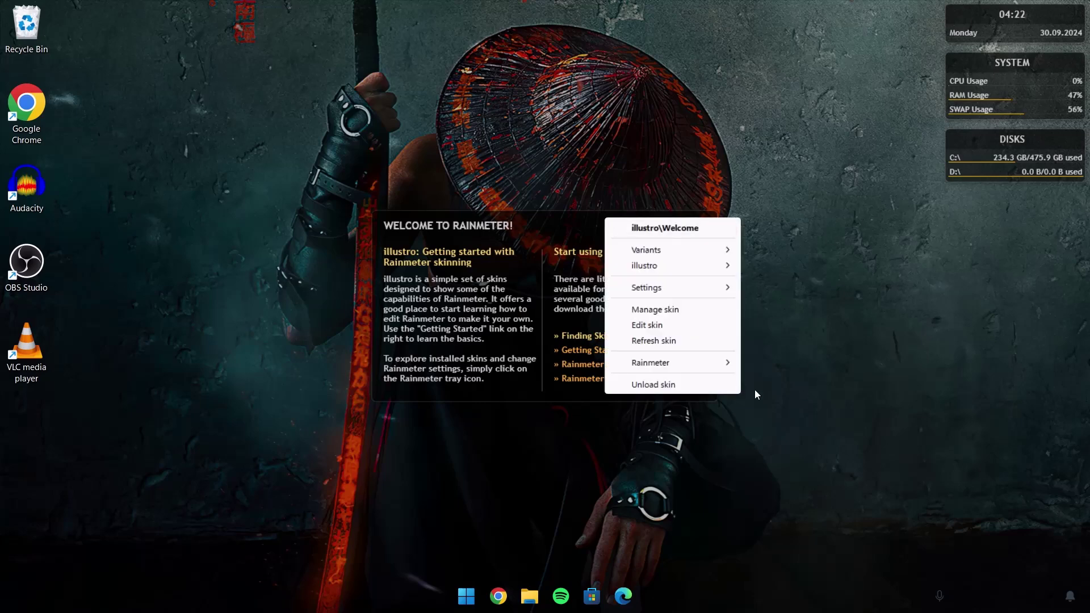
{"action": "left_click", "coordinate": [684, 391]}
{"action": "right_click", "coordinate": [975, 151]}
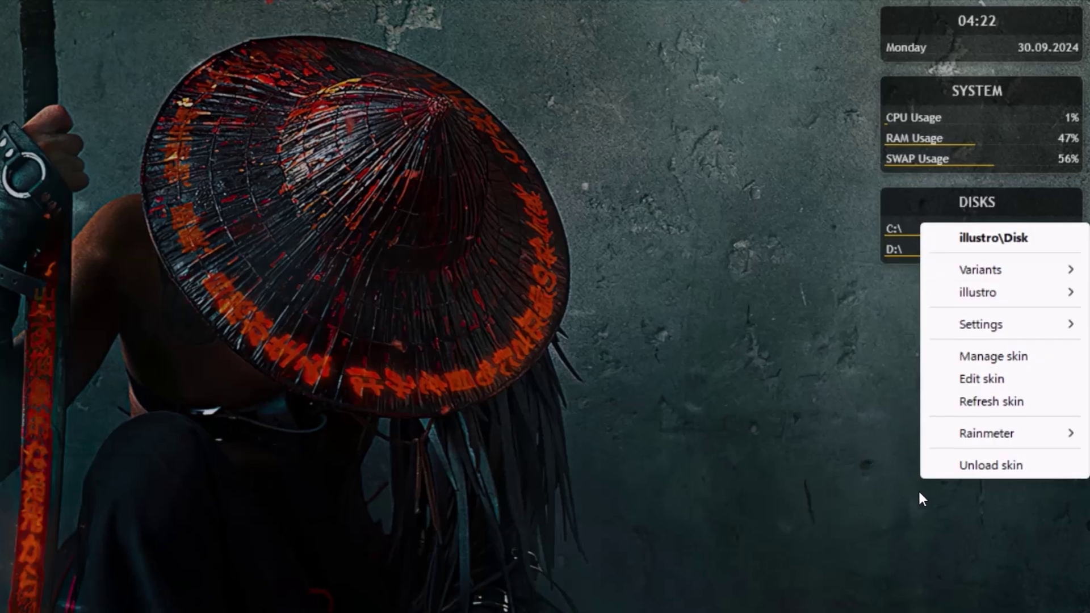
{"action": "left_click", "coordinate": [992, 325]}
{"action": "right_click", "coordinate": [903, 143]}
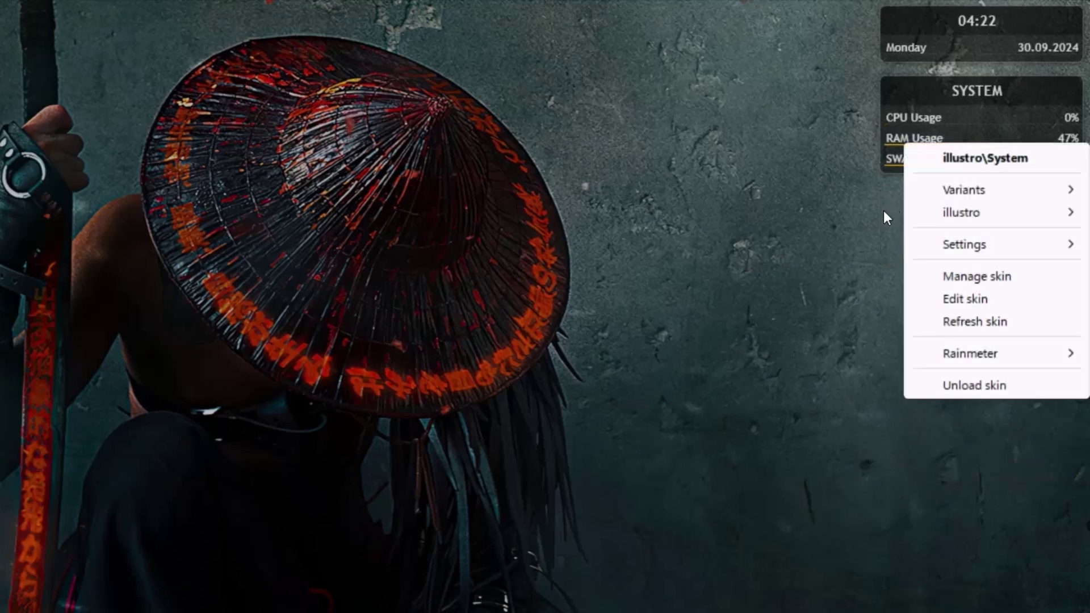
{"action": "left_click", "coordinate": [948, 385]}
{"action": "right_click", "coordinate": [938, 42]}
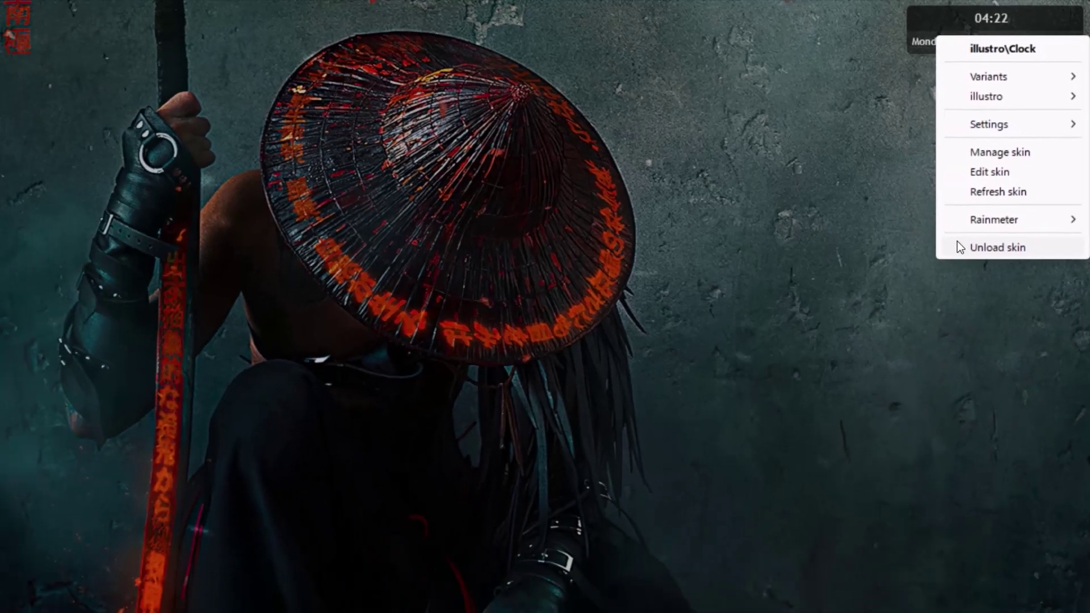
{"action": "left_click", "coordinate": [942, 282]}
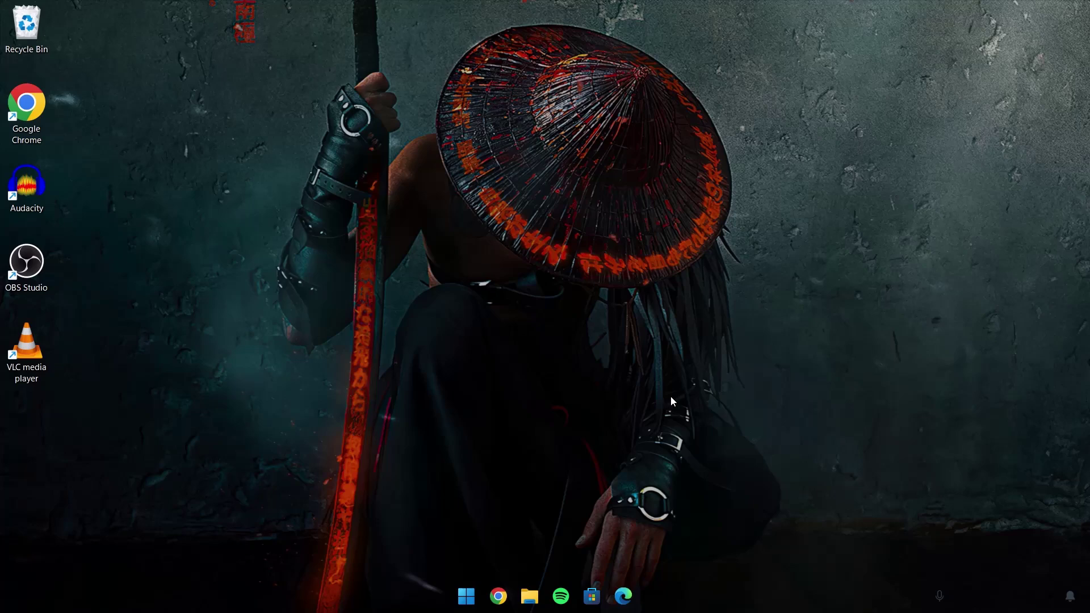
Step: Install the JaxCore skin package from the Rm Skins folder in Samurai Themes with its included skins loaded, and minimize File Explorer
{"action": "left_click", "coordinate": [530, 596]}
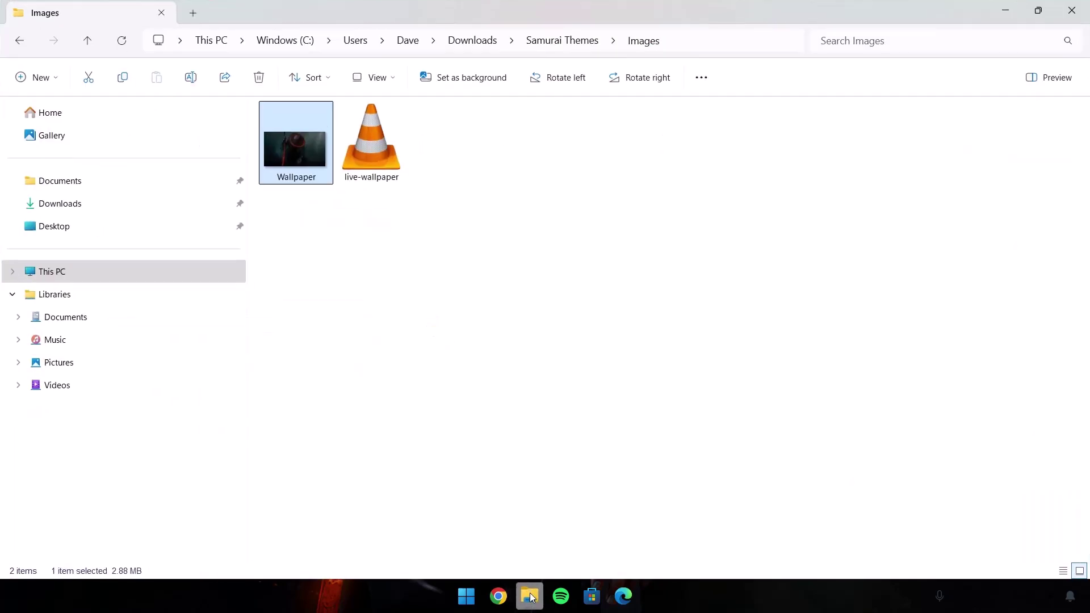
{"action": "left_click", "coordinate": [351, 227]}
{"action": "key", "text": "alt+Left"}
{"action": "left_click", "coordinate": [455, 233]}
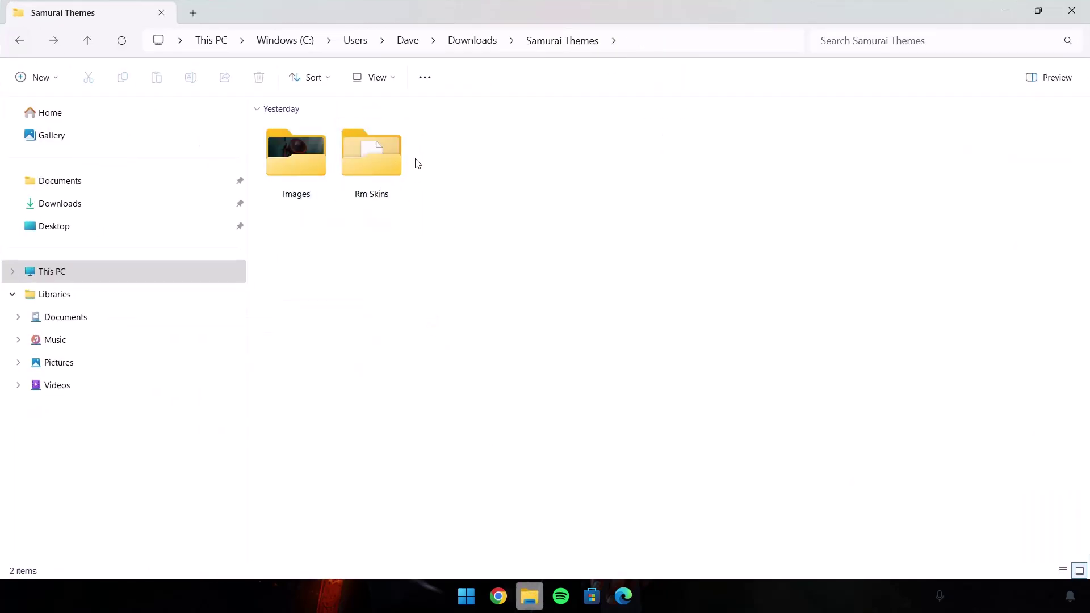
{"action": "double_click", "coordinate": [373, 154]}
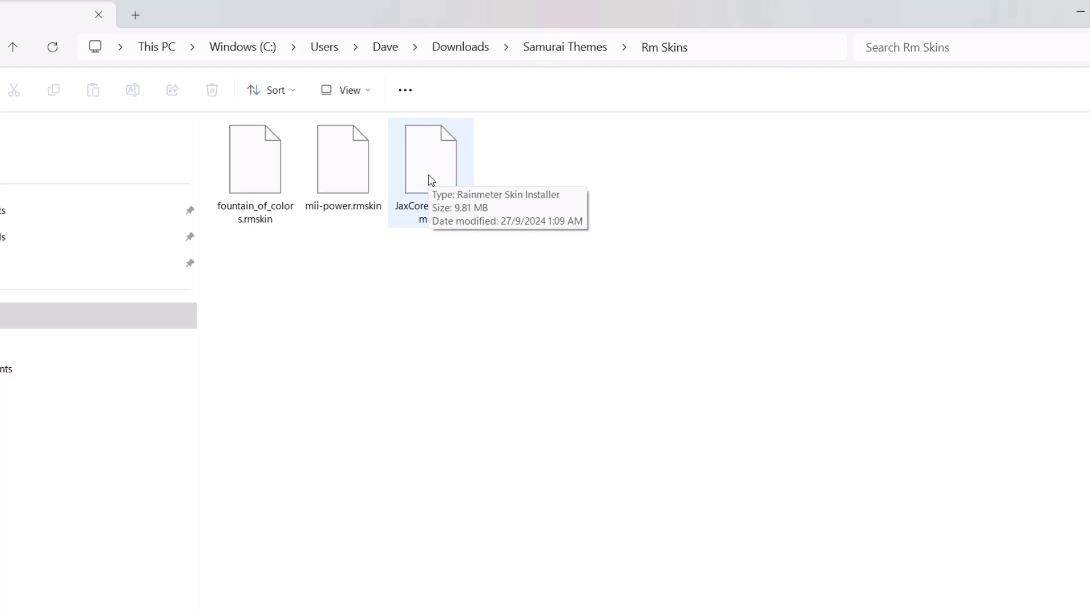
{"action": "double_click", "coordinate": [431, 181]}
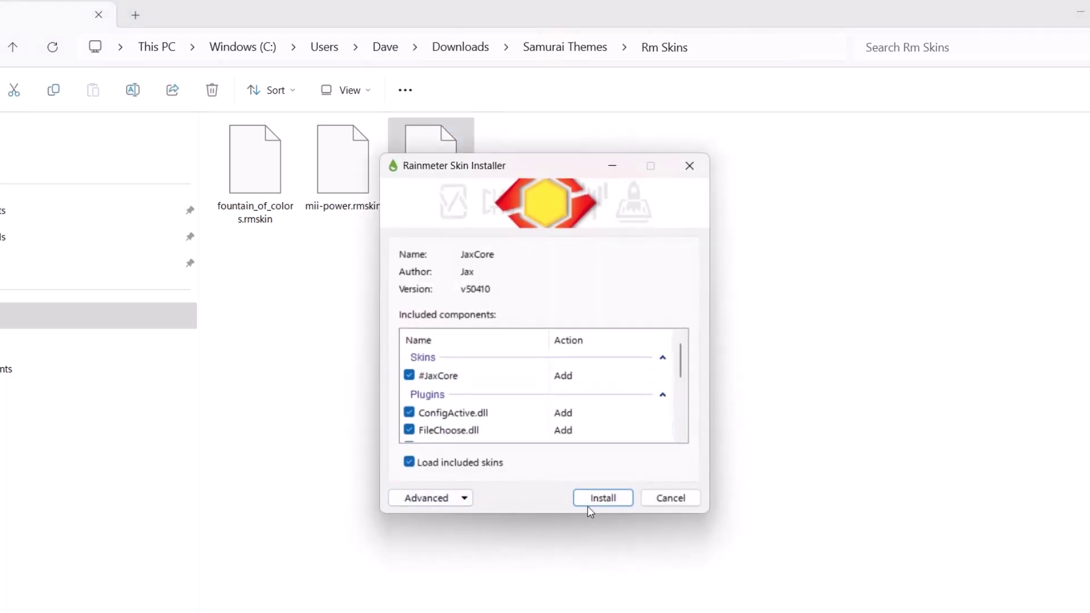
{"action": "left_click", "coordinate": [601, 499]}
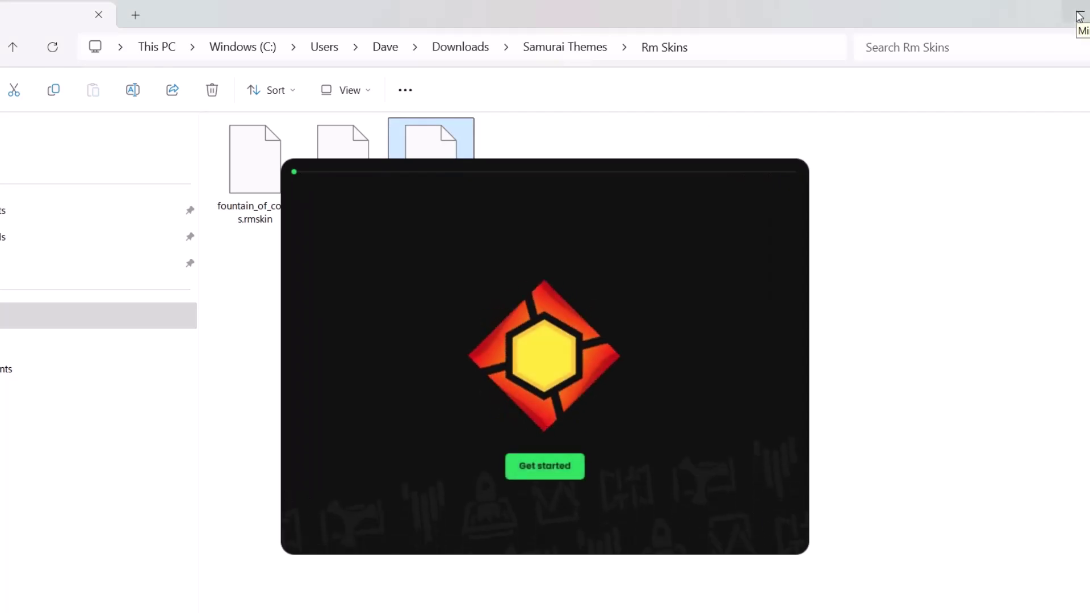
{"action": "left_click", "coordinate": [1080, 16]}
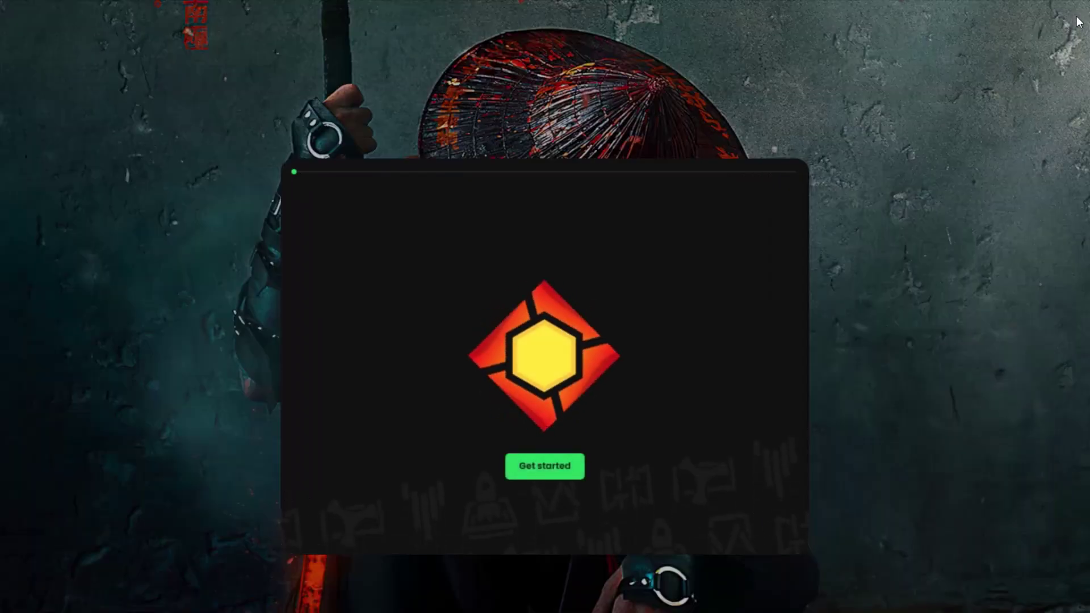
Step: Complete the JaxCore welcome setup with its default options and postpone installing any modules or widgets
{"action": "left_click", "coordinate": [548, 468]}
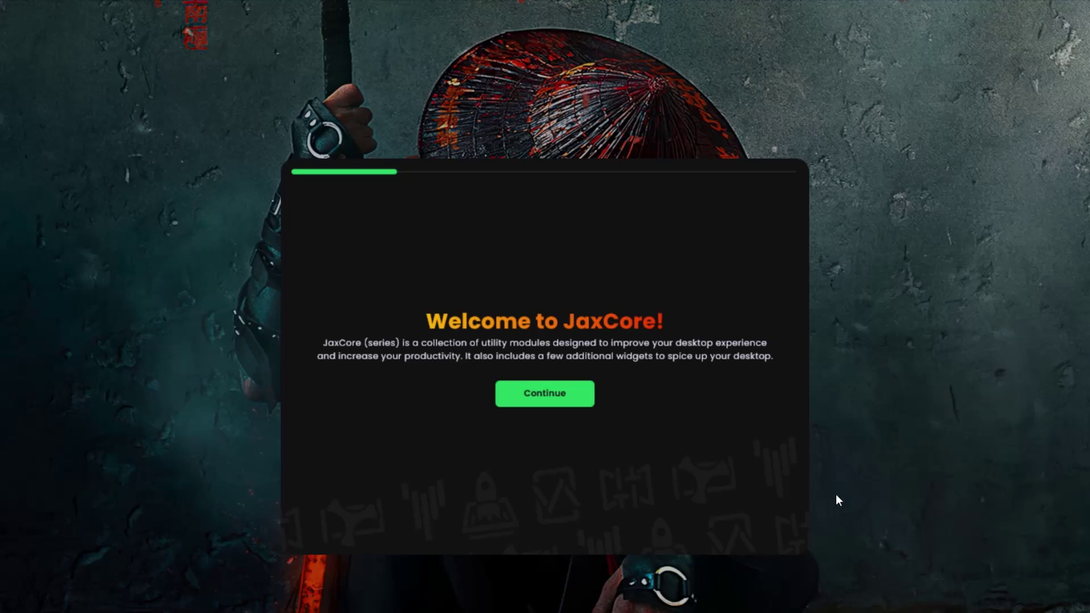
{"action": "left_click", "coordinate": [537, 404]}
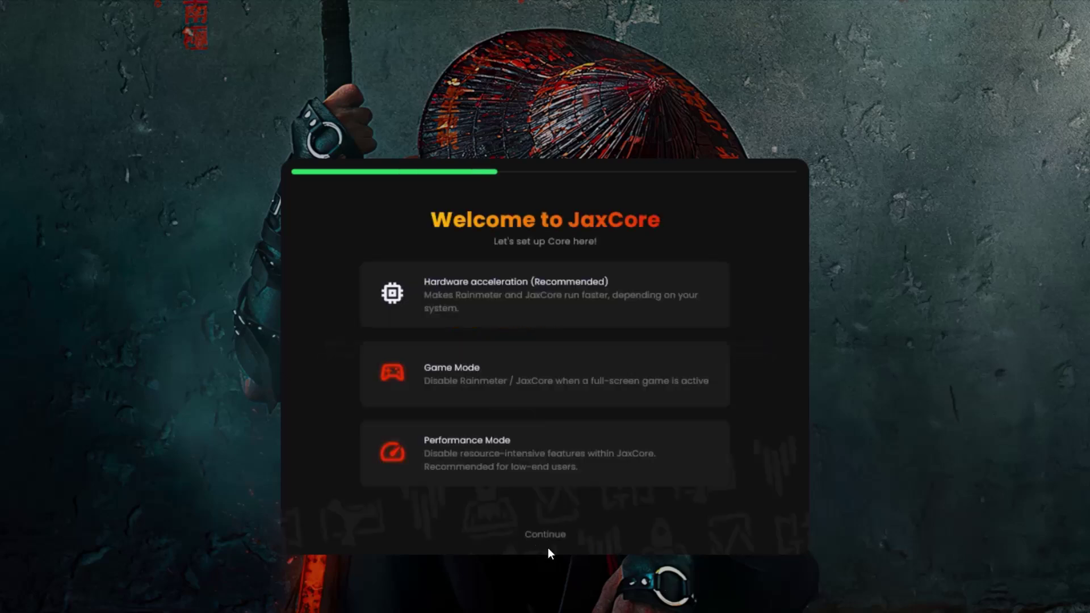
{"action": "left_click", "coordinate": [546, 538]}
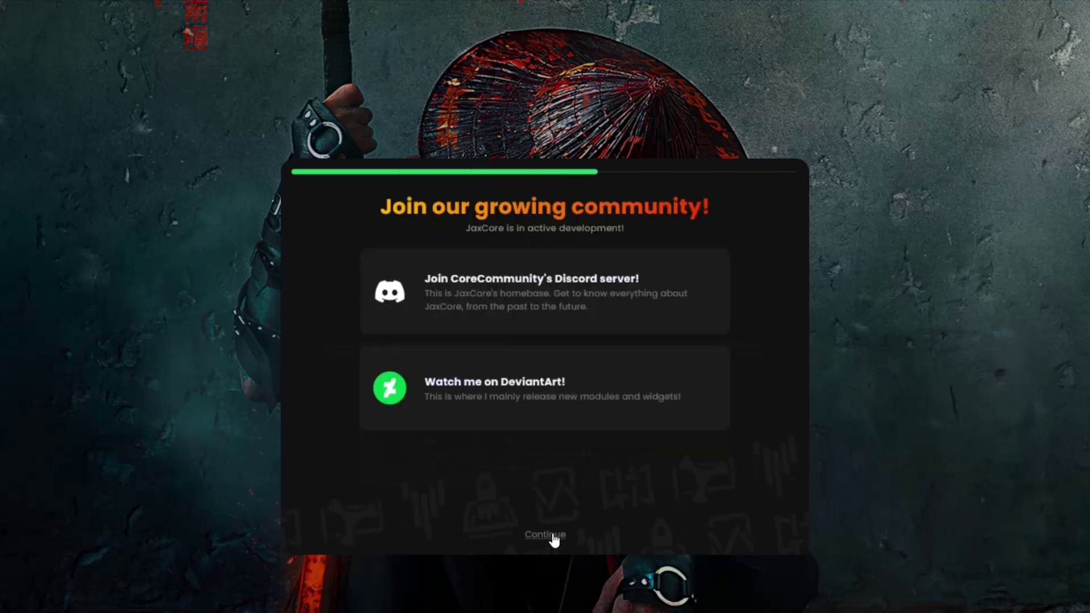
{"action": "left_click", "coordinate": [551, 535]}
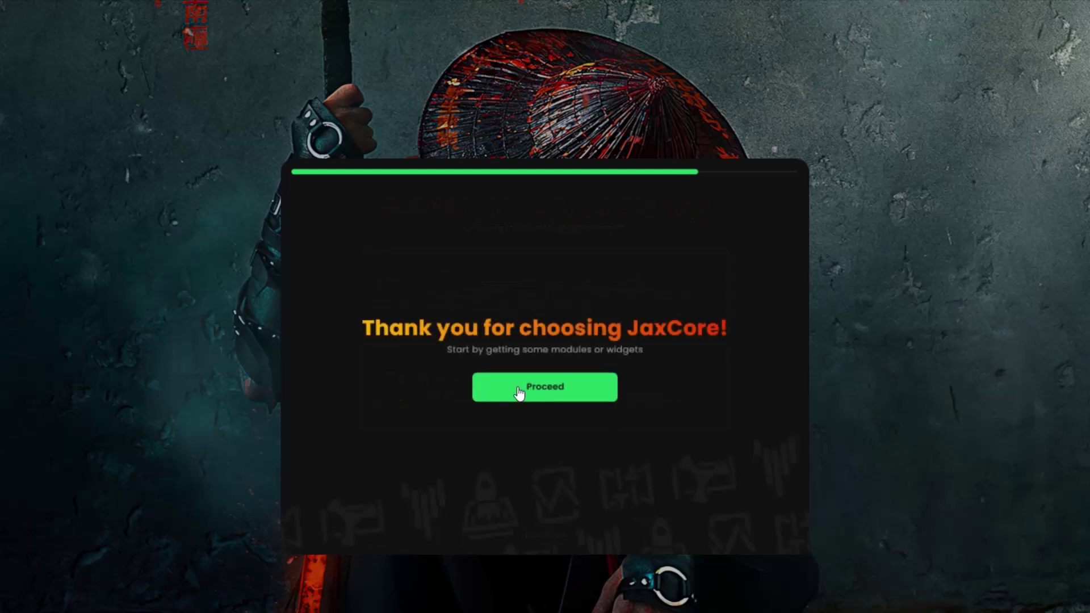
{"action": "left_click", "coordinate": [519, 391]}
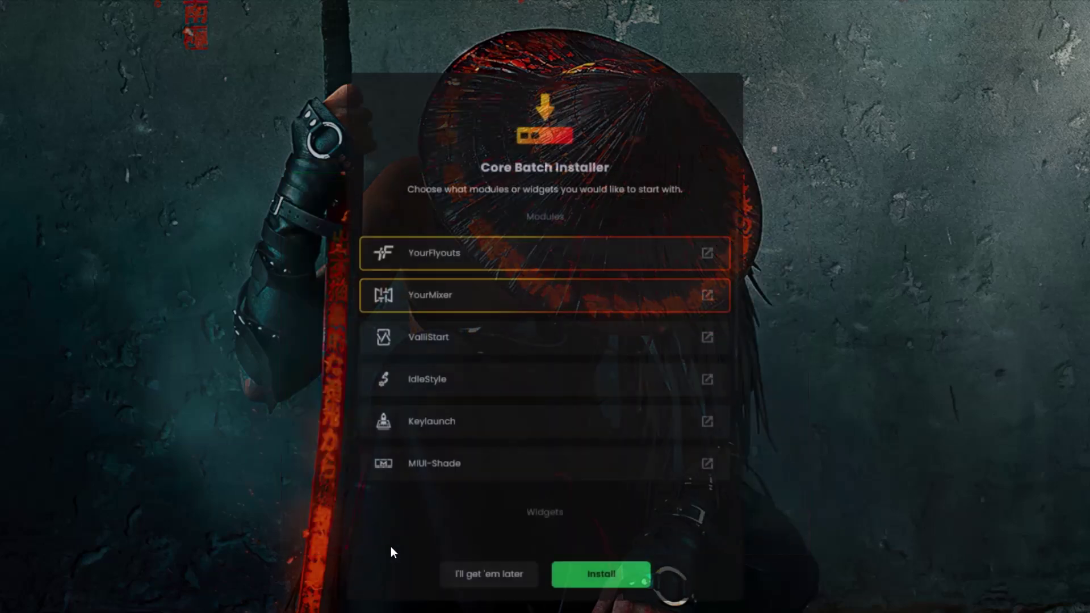
{"action": "left_click", "coordinate": [484, 576]}
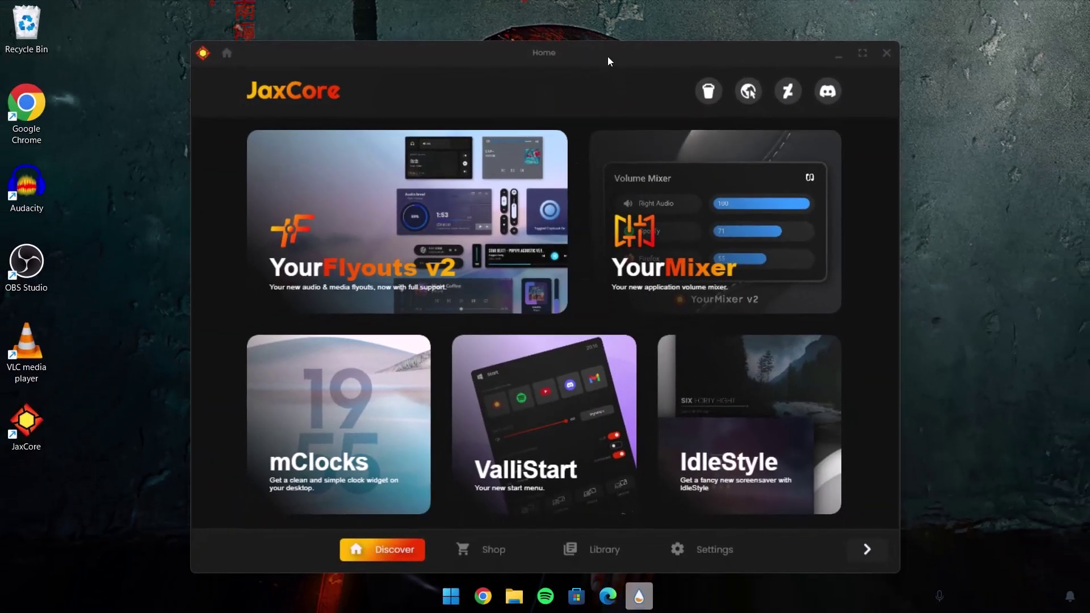
Step: Install the ModularClocks 2.5 widget from the JaxCore library and dismiss its change log
{"action": "left_click_drag", "start_coordinate": [607, 56], "coordinate": [608, 26]}
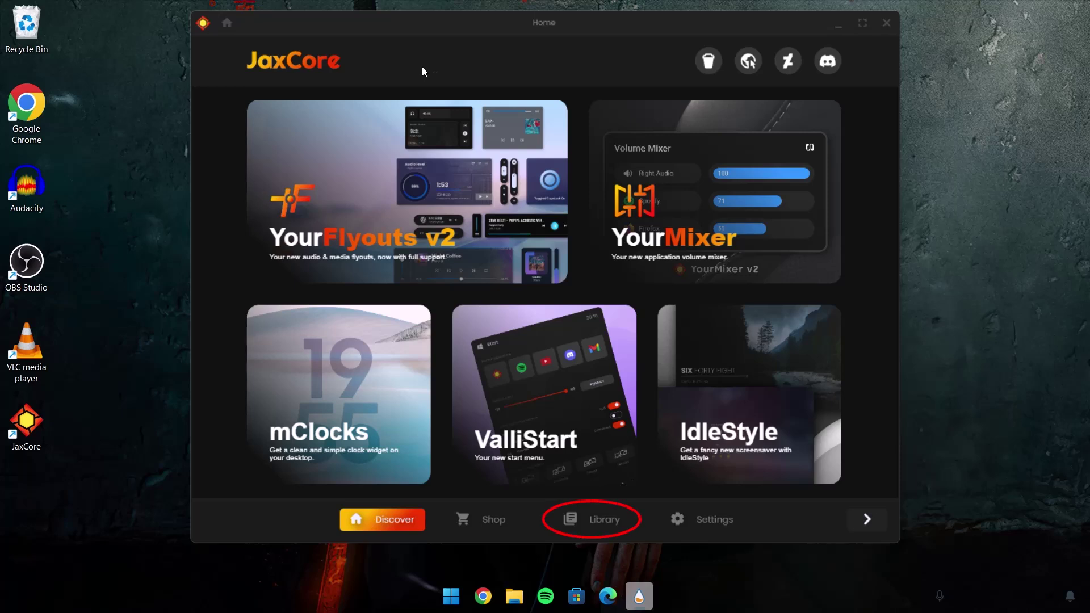
{"action": "left_click", "coordinate": [572, 522]}
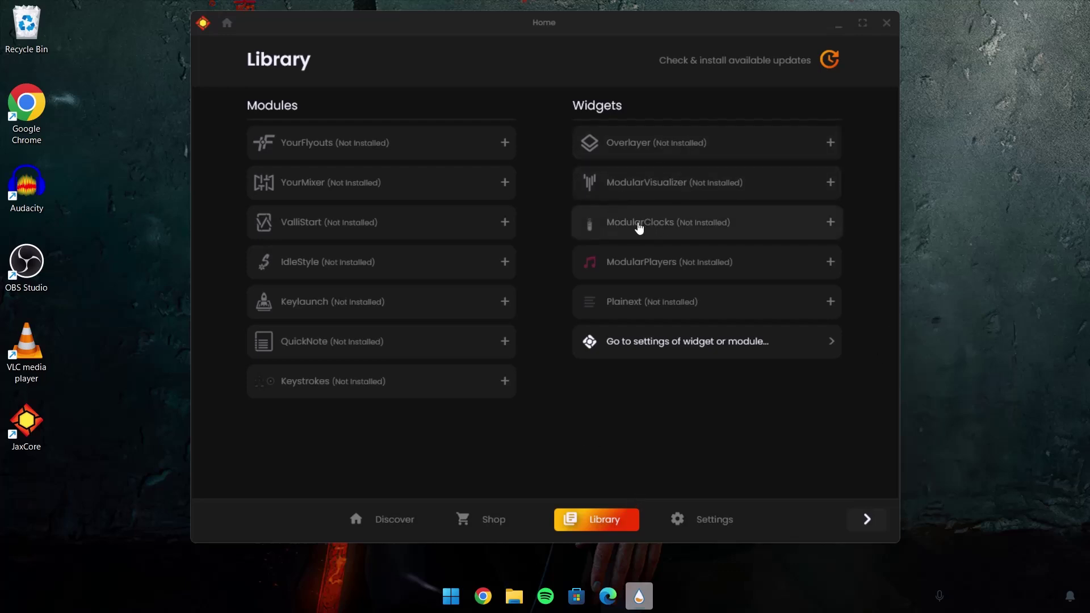
{"action": "left_click", "coordinate": [640, 228]}
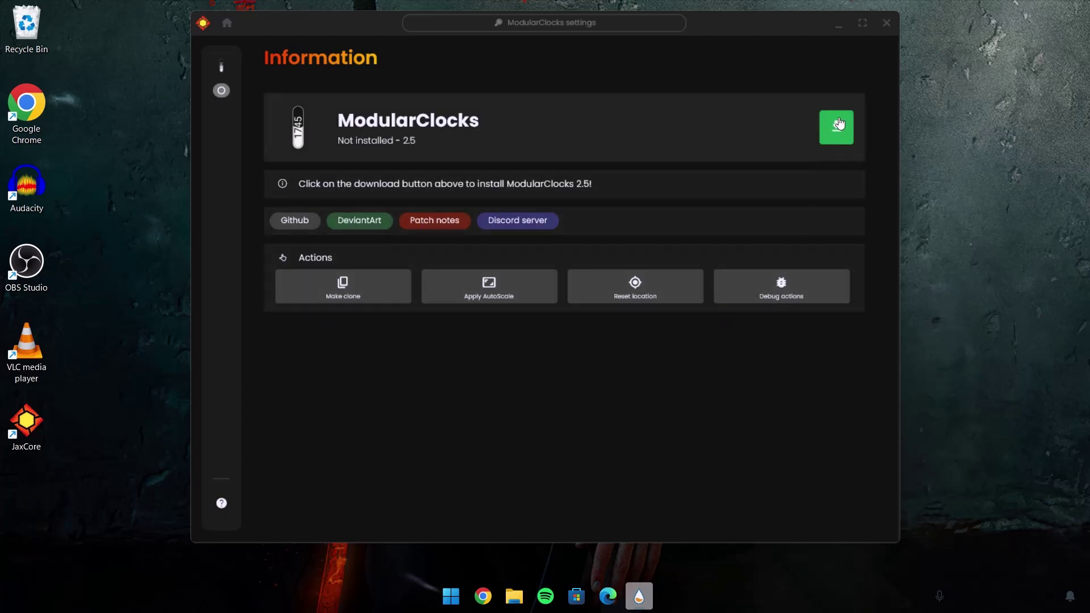
{"action": "left_click", "coordinate": [837, 126]}
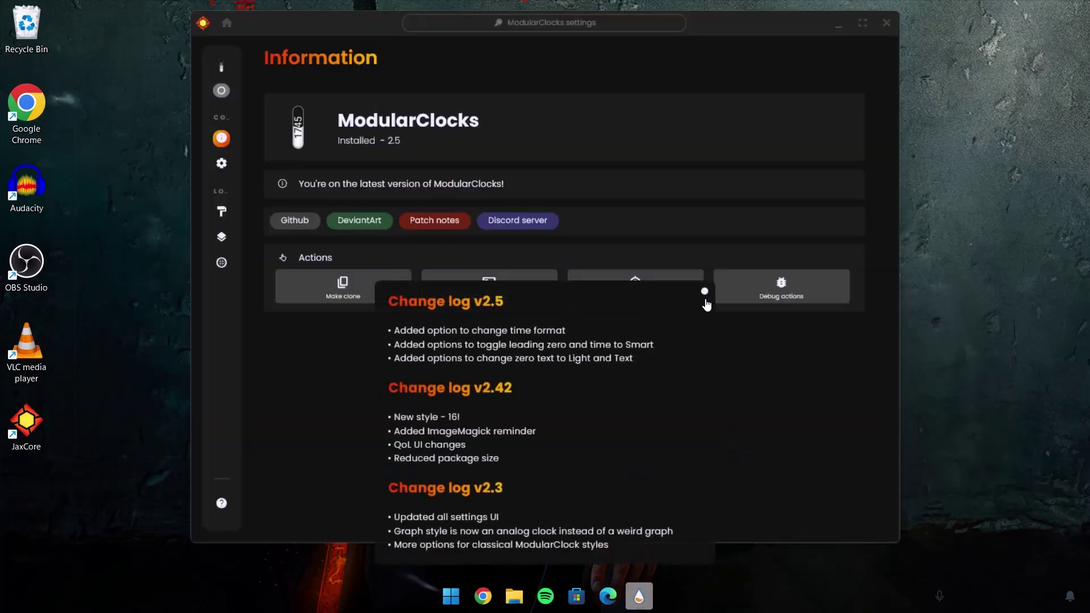
{"action": "left_click", "coordinate": [705, 292]}
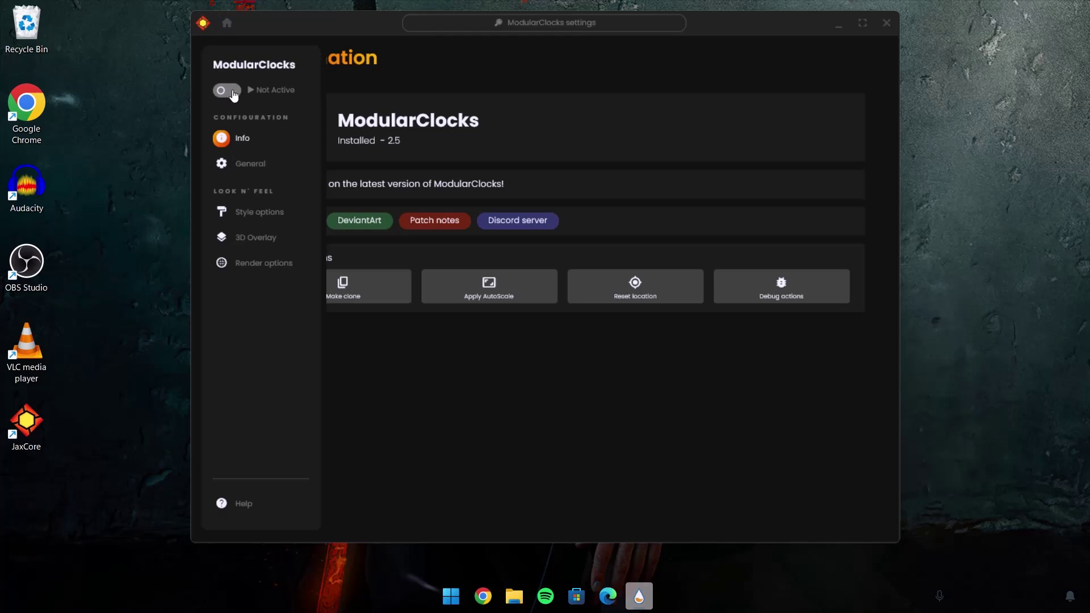
Step: Activate ModularClocks, move its settings window clear of the clock, and choose the Arc clock style
{"action": "left_click", "coordinate": [232, 92]}
{"action": "left_click_drag", "start_coordinate": [339, 37], "coordinate": [457, 26]}
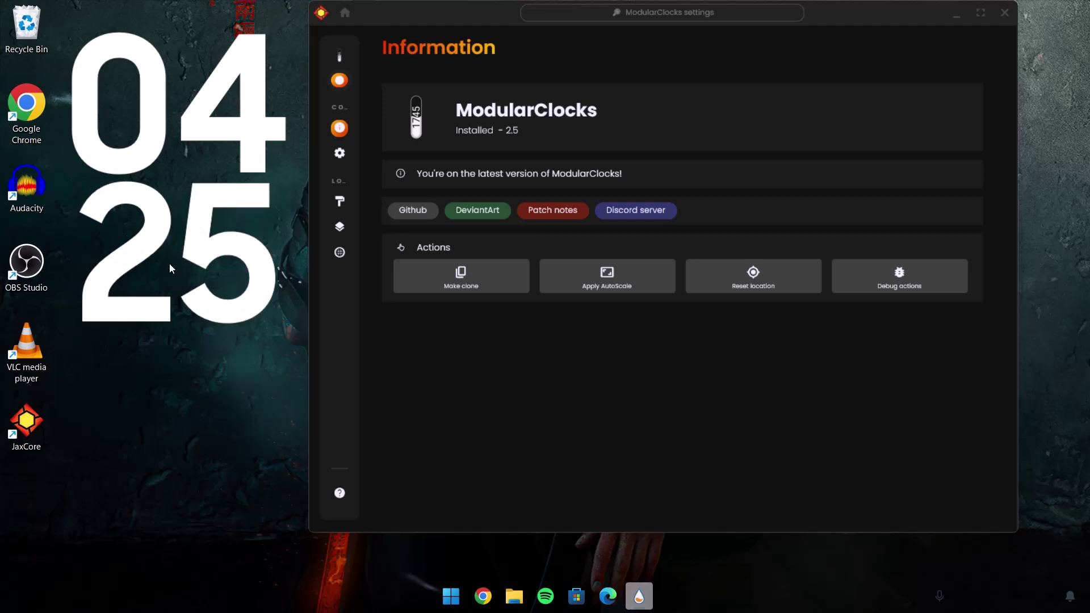
{"action": "mouse_move", "coordinate": [349, 178]}
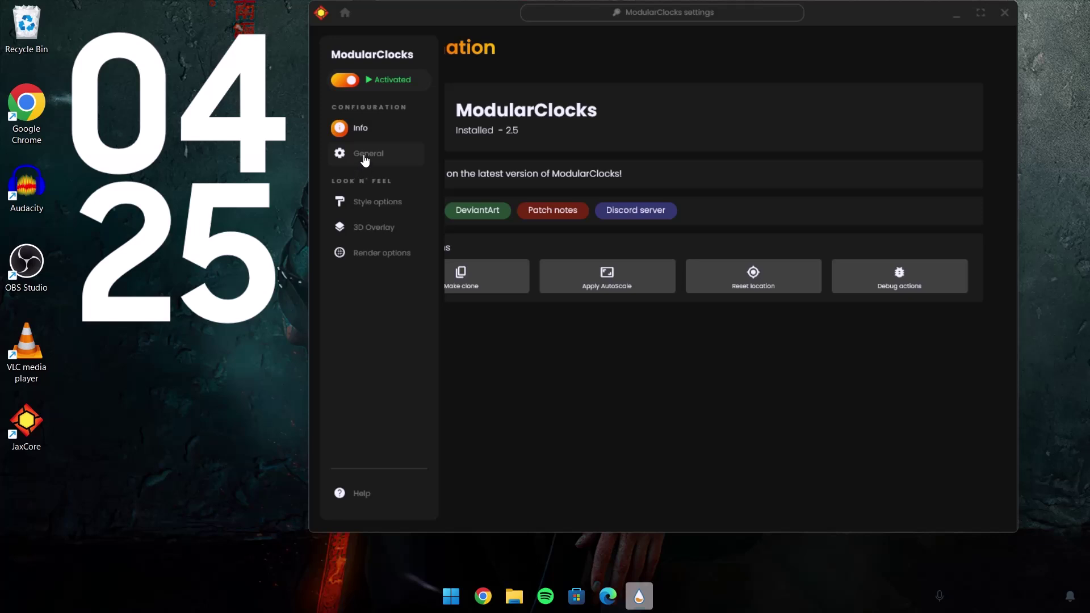
{"action": "left_click", "coordinate": [365, 161]}
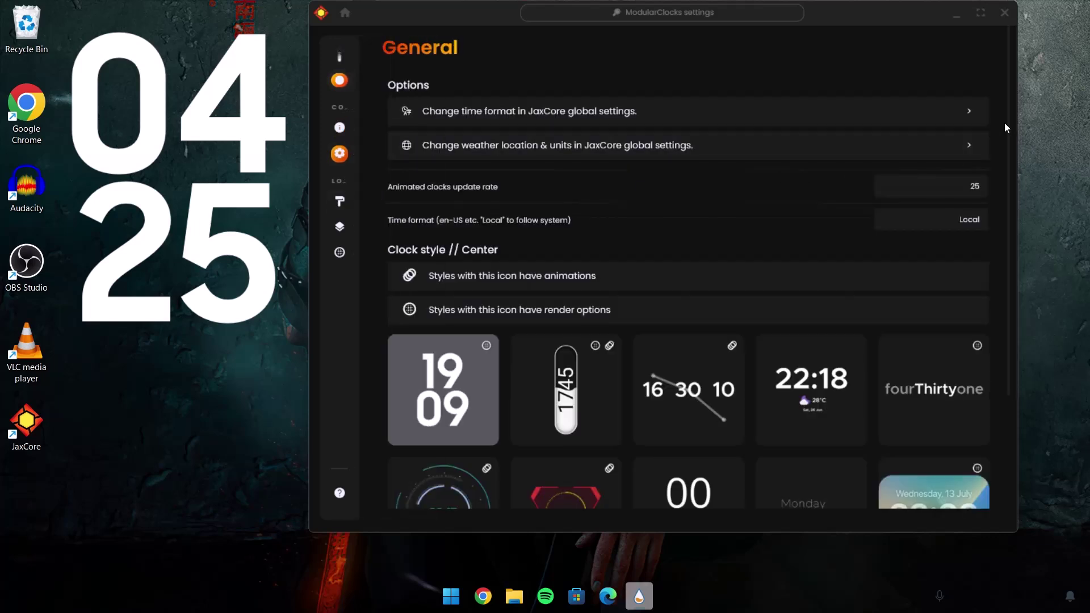
{"action": "scroll", "coordinate": [1007, 185], "scroll_direction": "down", "scroll_amount": 3}
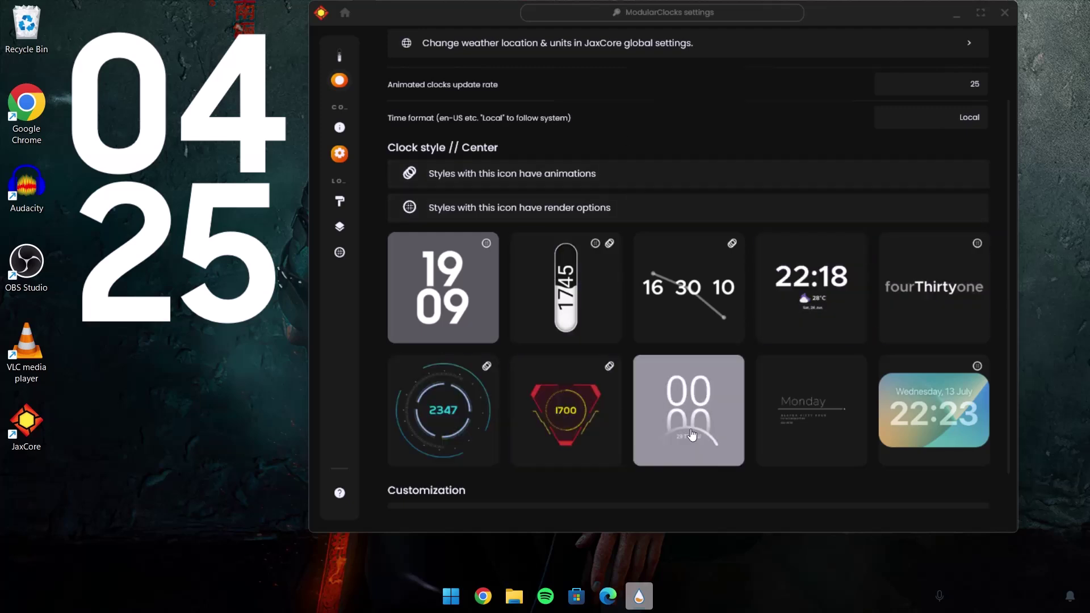
{"action": "left_click", "coordinate": [706, 422]}
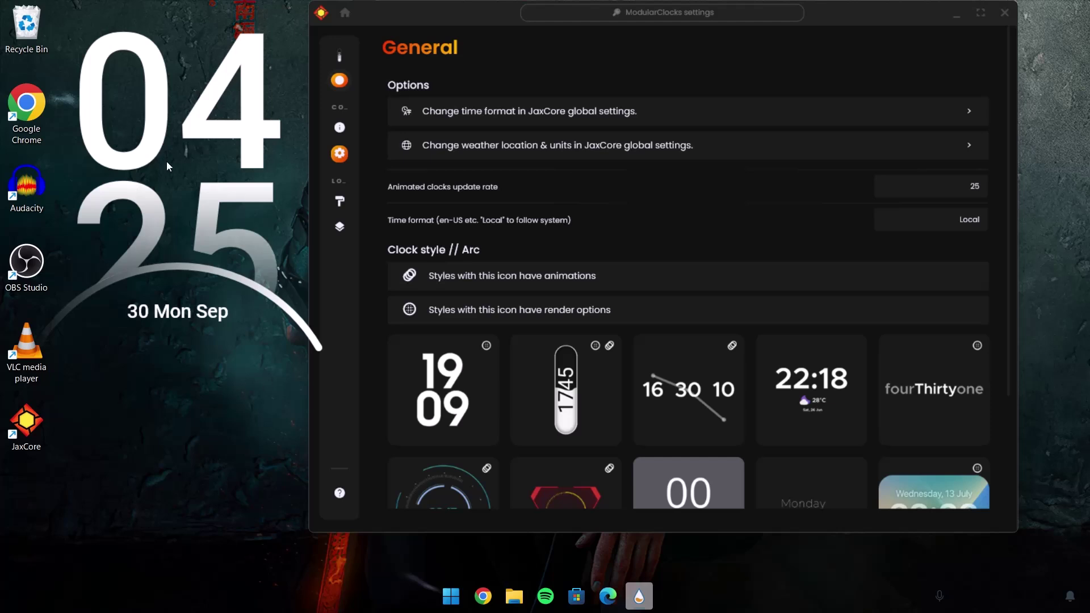
Step: Set the Arc clock's widget size to 0.8x and its arc color to orange, 255,109,5
{"action": "mouse_move", "coordinate": [357, 287]}
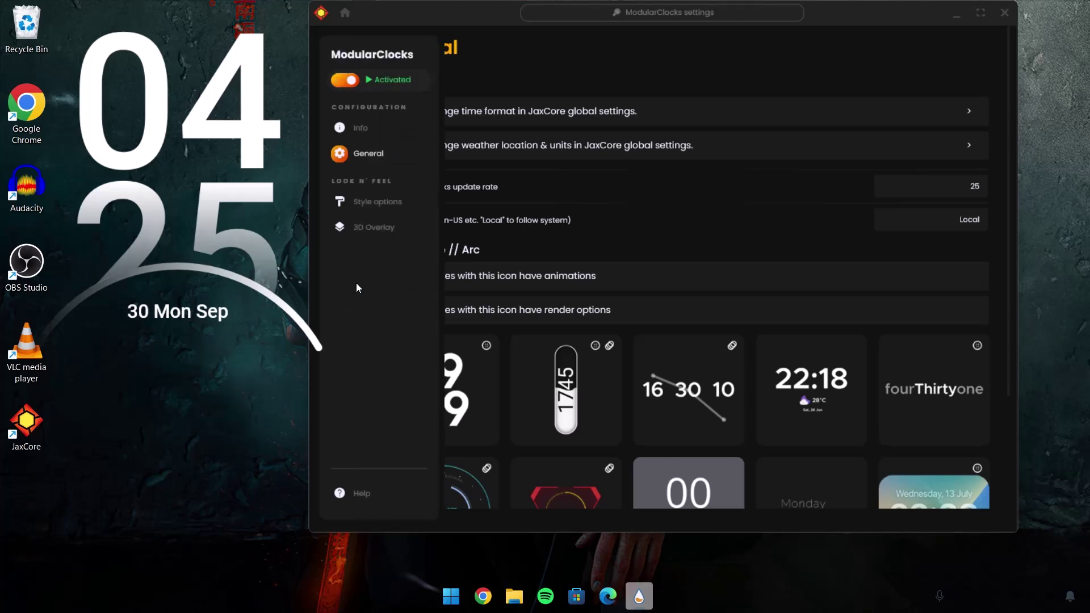
{"action": "left_click", "coordinate": [377, 206]}
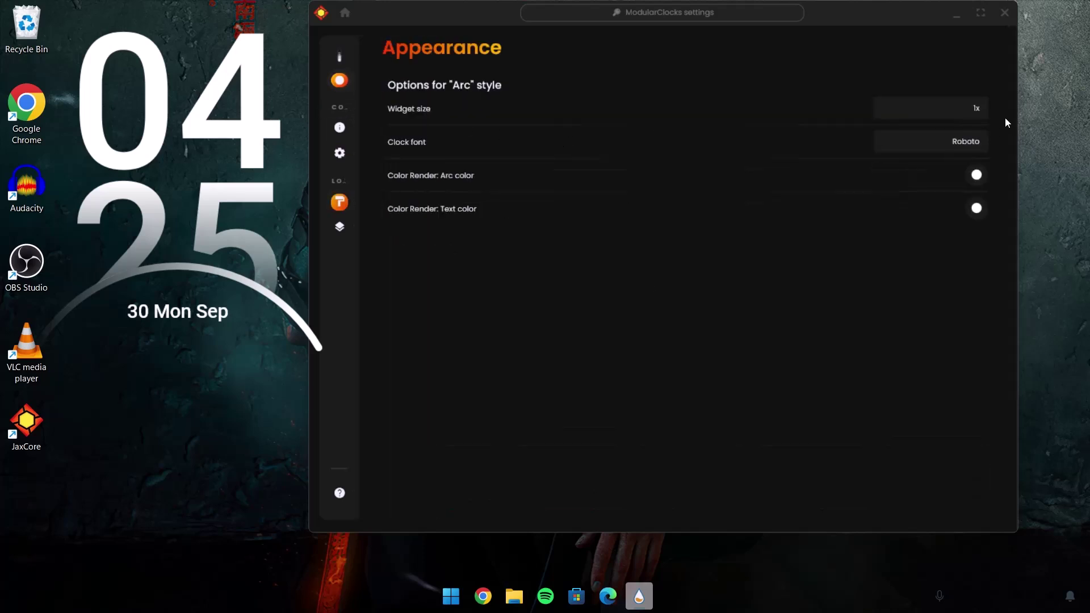
{"action": "left_click", "coordinate": [980, 114]}
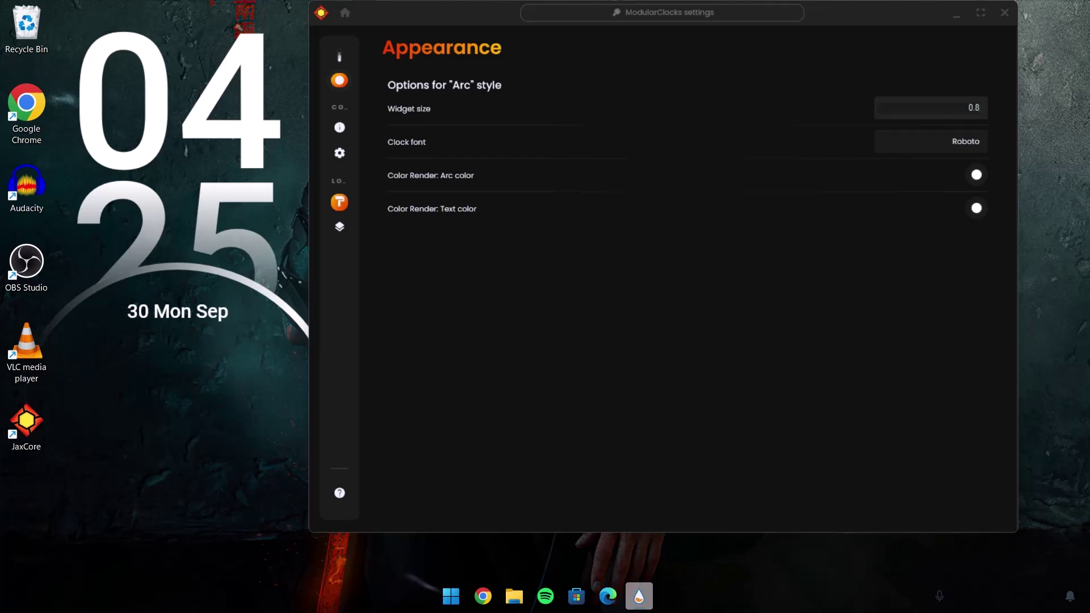
{"action": "type", "text": "0.8x"}
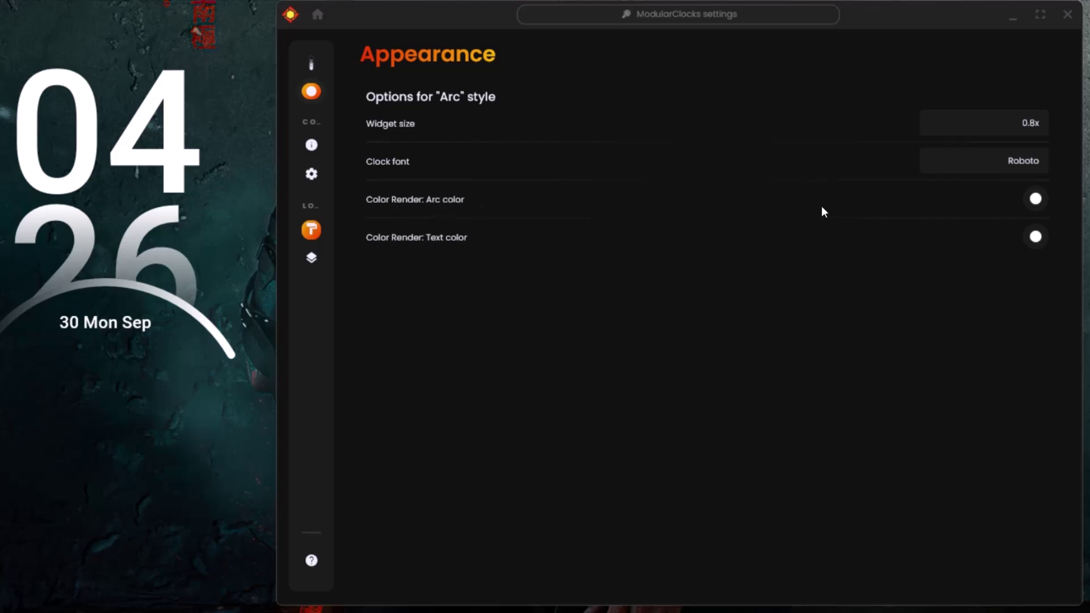
{"action": "left_click", "coordinate": [1035, 198]}
{"action": "left_click_drag", "start_coordinate": [980, 198], "coordinate": [1013, 196]}
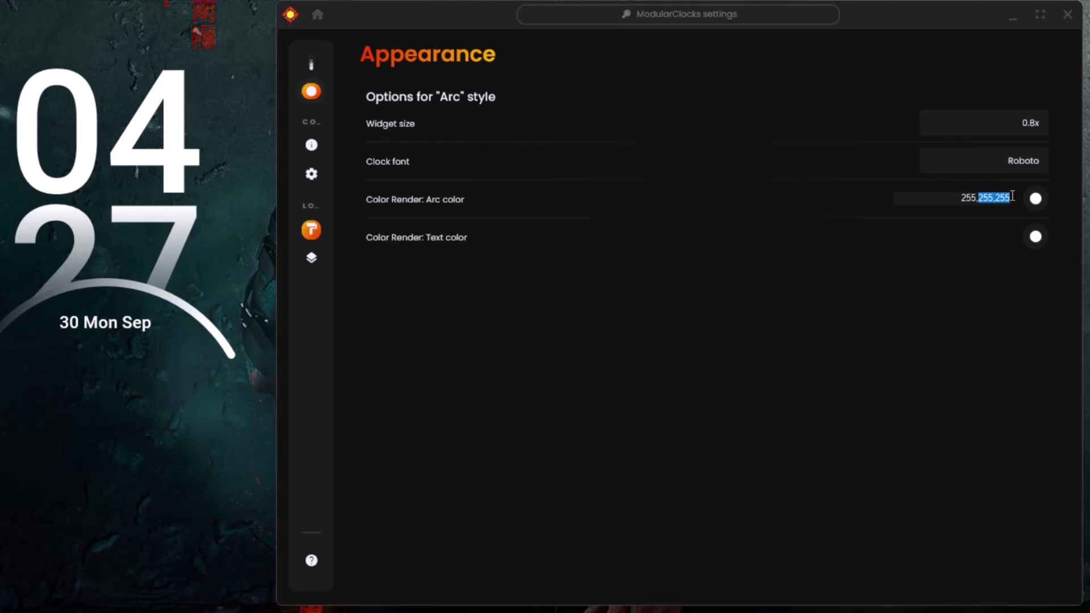
{"action": "type", "text": "109,5"}
{"action": "key", "text": "Return"}
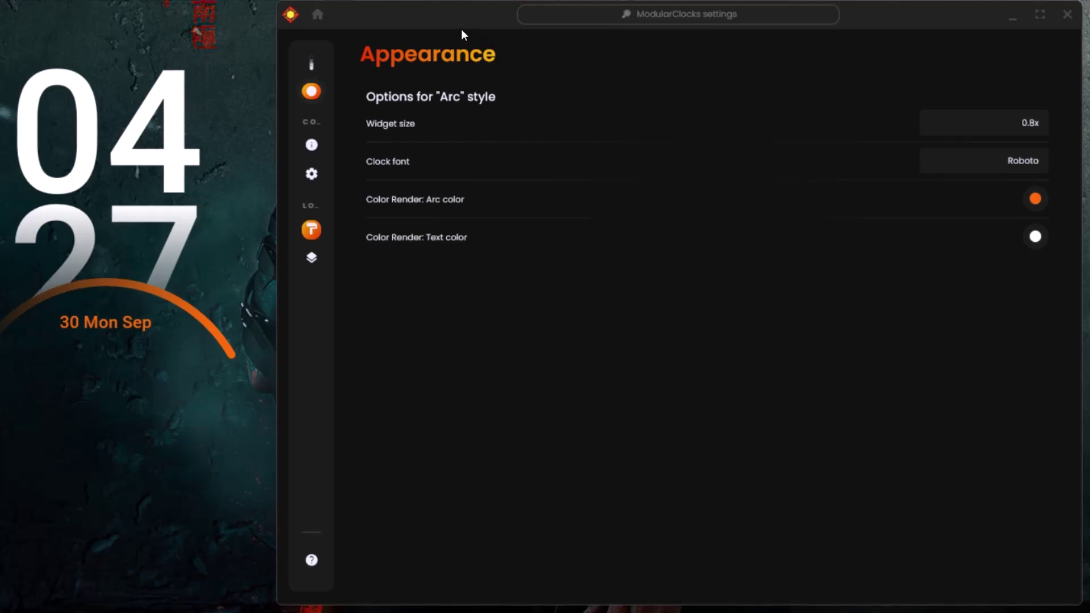
Step: Move the settings window out of the way and place the clock widget on the empty wall to the right of the samurai
{"action": "left_click_drag", "start_coordinate": [461, 26], "coordinate": [66, 488]}
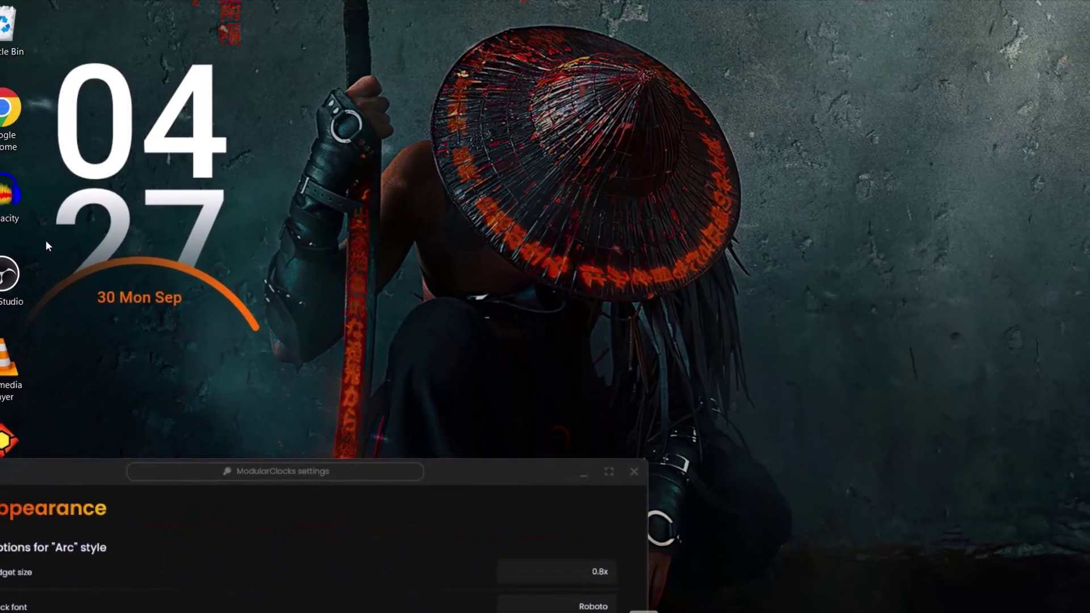
{"action": "left_click_drag", "start_coordinate": [118, 209], "coordinate": [890, 220]}
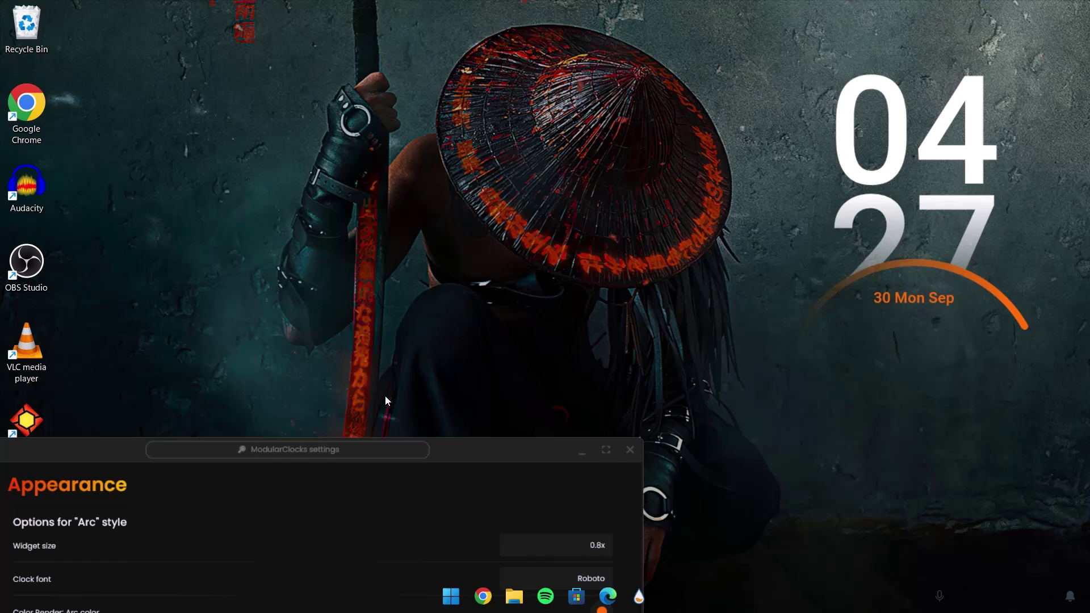
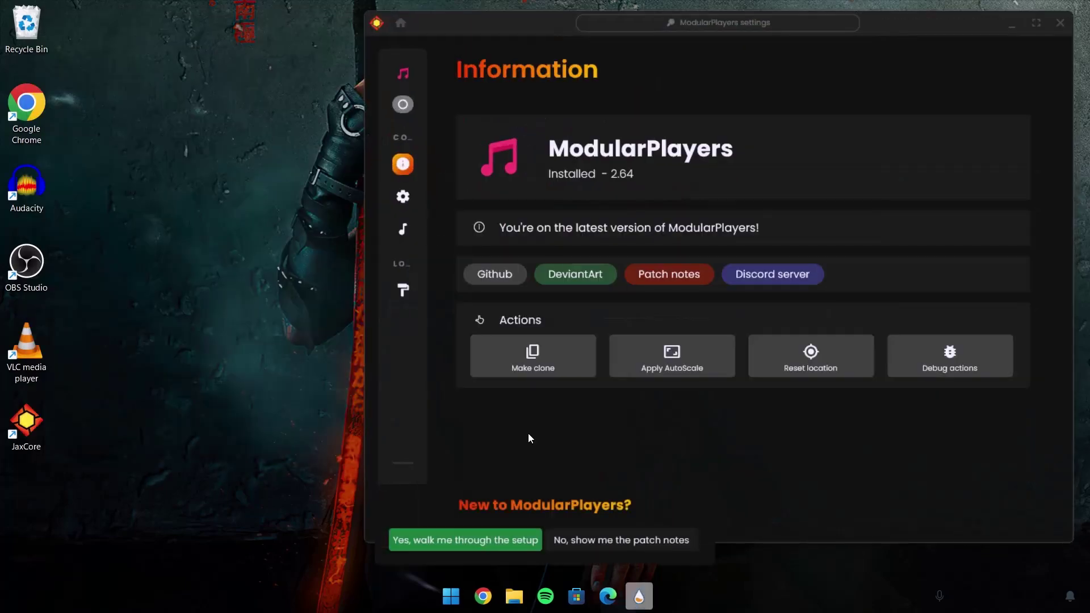
Step: Activate ModularPlayers, choose the Win11 player style, and move the player widget to the desktop's lower-left area
{"action": "mouse_move", "coordinate": [410, 373]}
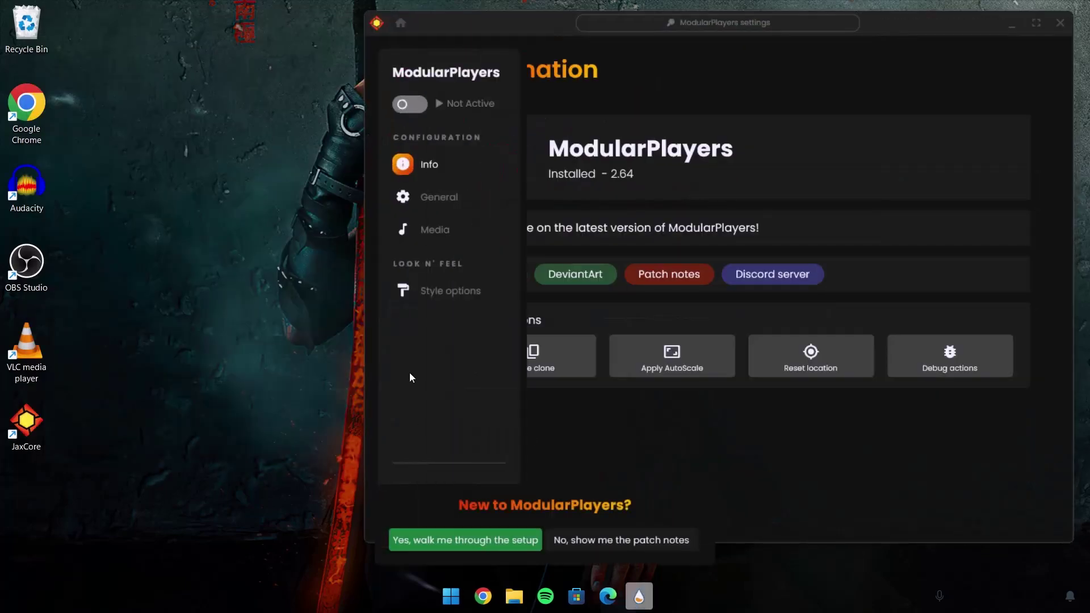
{"action": "left_click", "coordinate": [420, 105]}
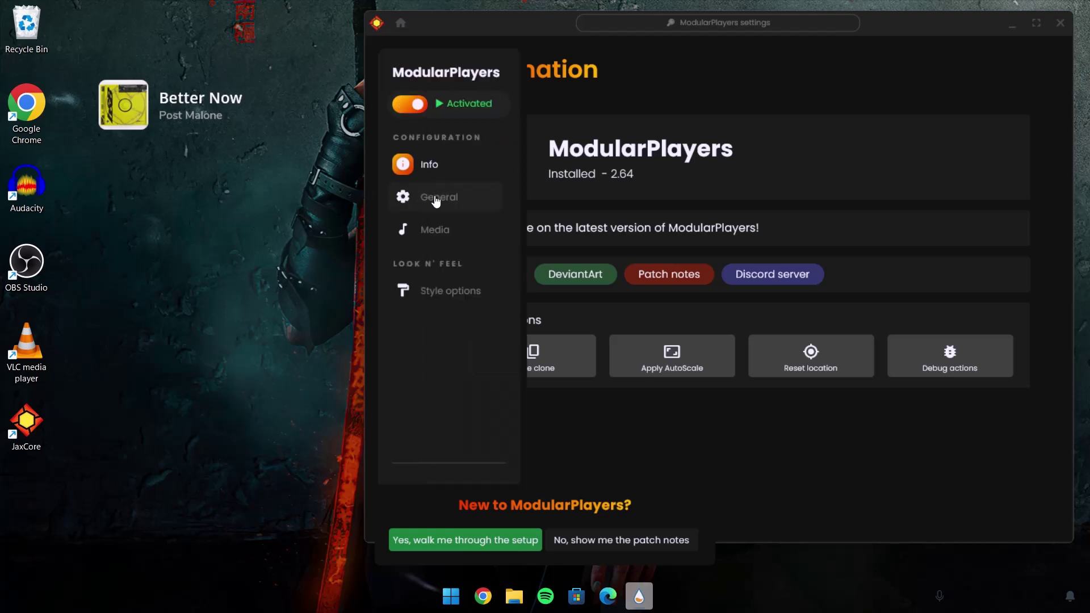
{"action": "left_click", "coordinate": [436, 199]}
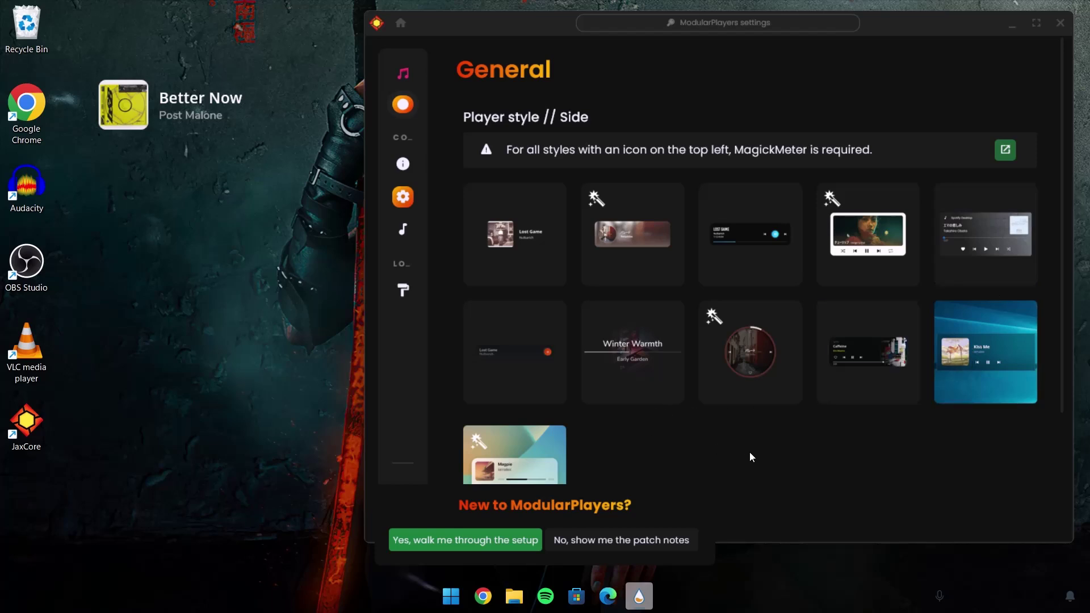
{"action": "left_click", "coordinate": [993, 352]}
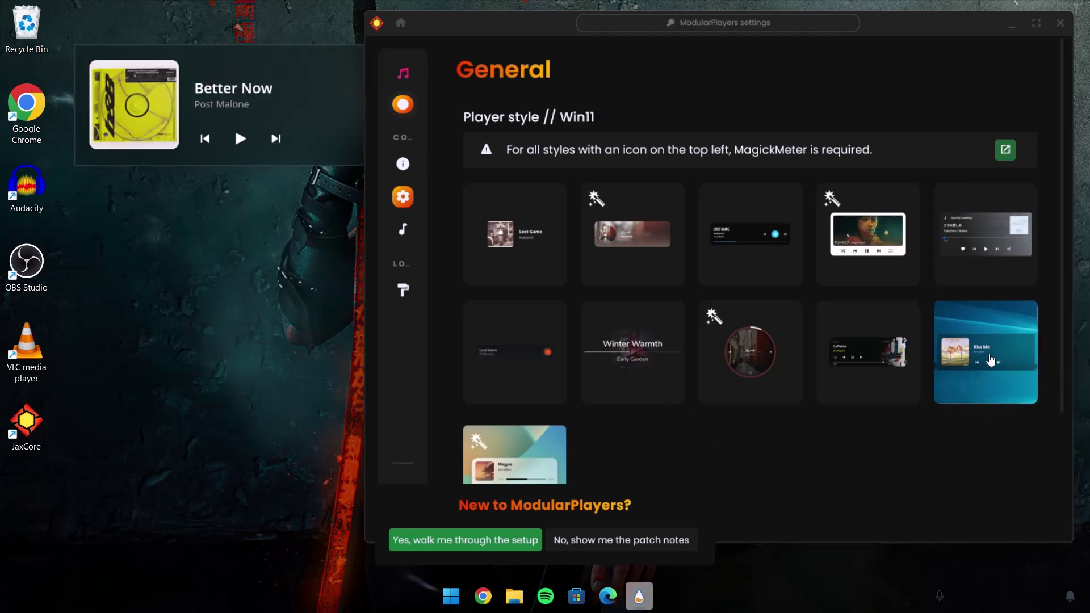
{"action": "left_click_drag", "start_coordinate": [257, 64], "coordinate": [233, 400]}
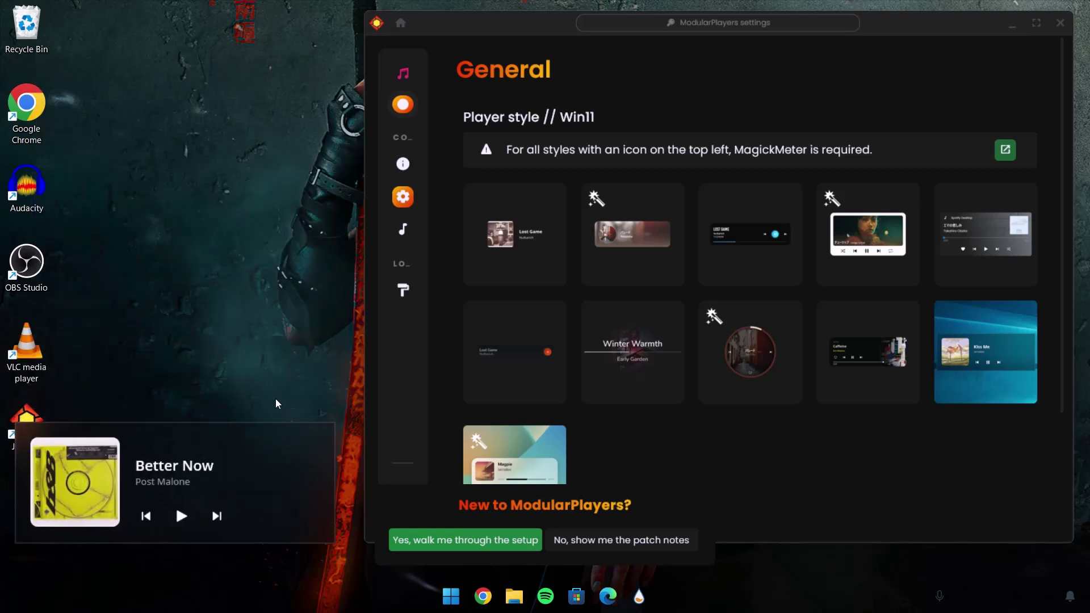
Step: Set the player's widget scale to 0.7 and its rounding to Standard, and reposition it clear of the desktop icons
{"action": "mouse_move", "coordinate": [406, 307]}
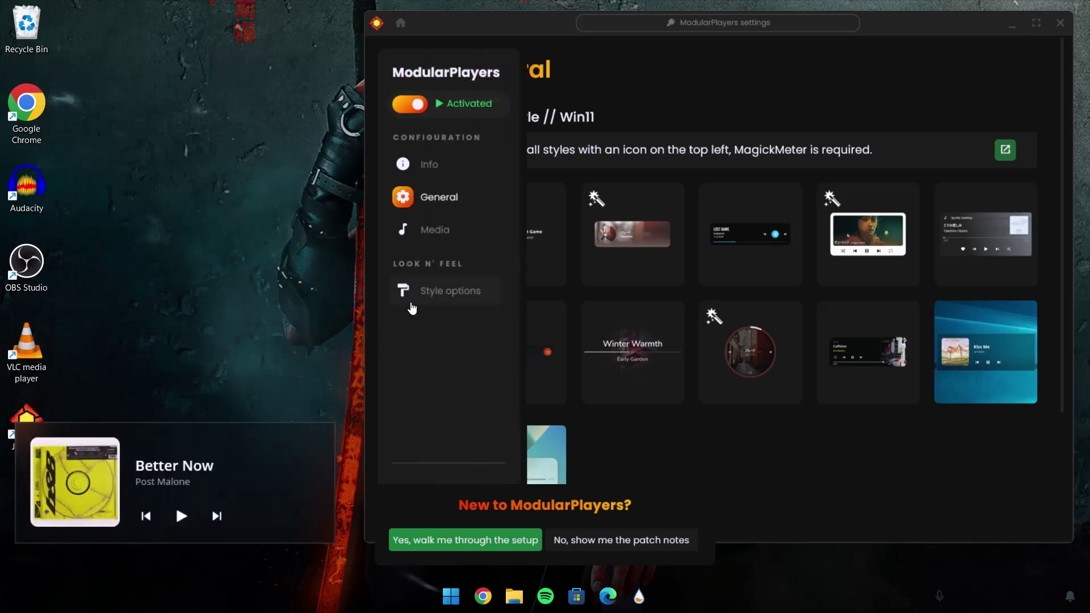
{"action": "left_click", "coordinate": [442, 293]}
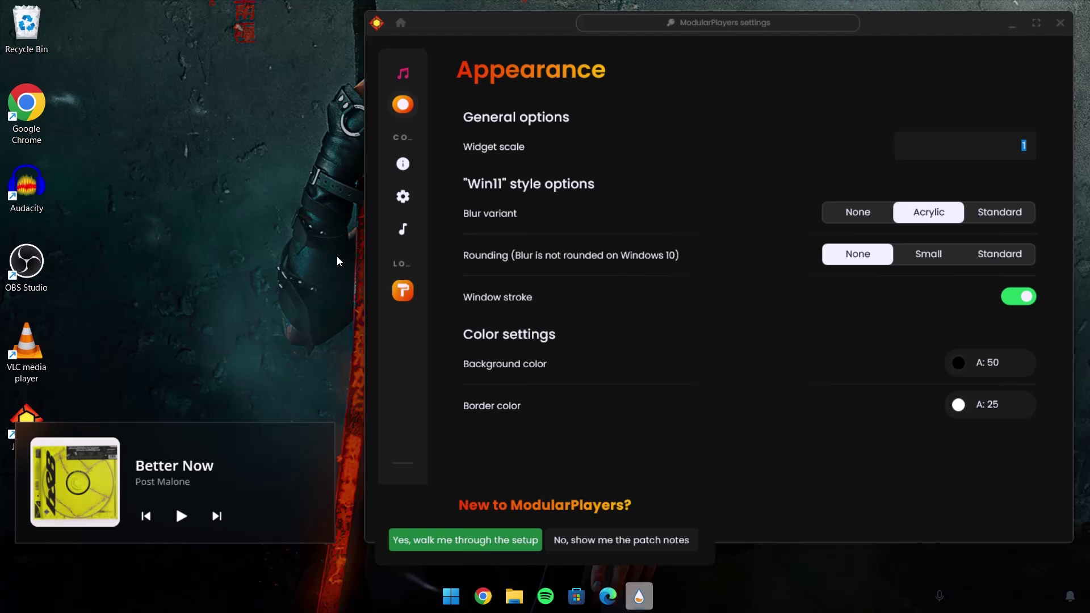
{"action": "key", "text": "Return"}
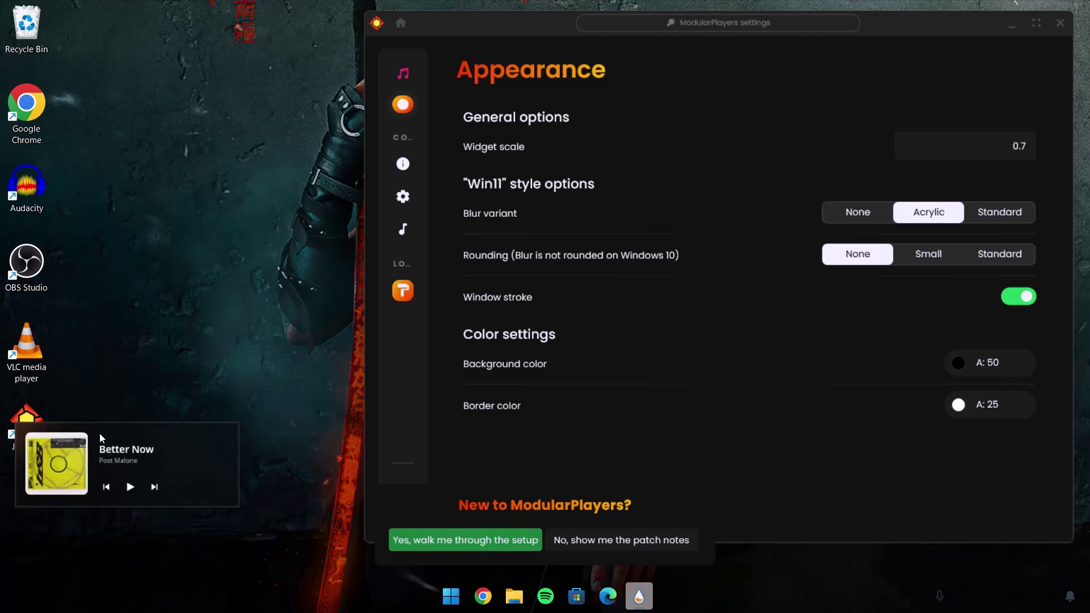
{"action": "left_click_drag", "start_coordinate": [105, 448], "coordinate": [157, 510]}
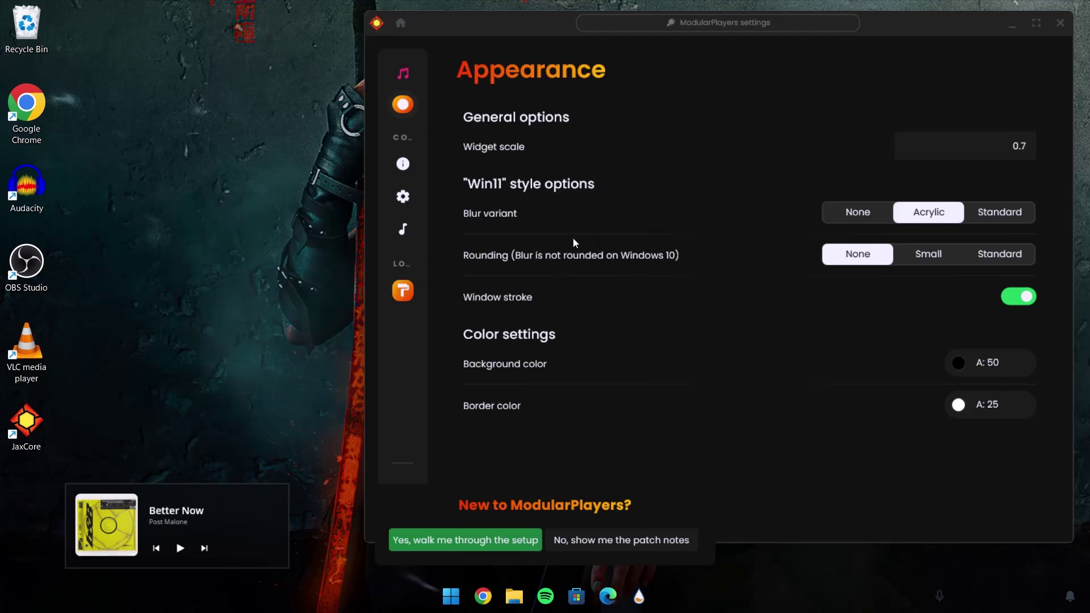
{"action": "left_click", "coordinate": [1008, 258]}
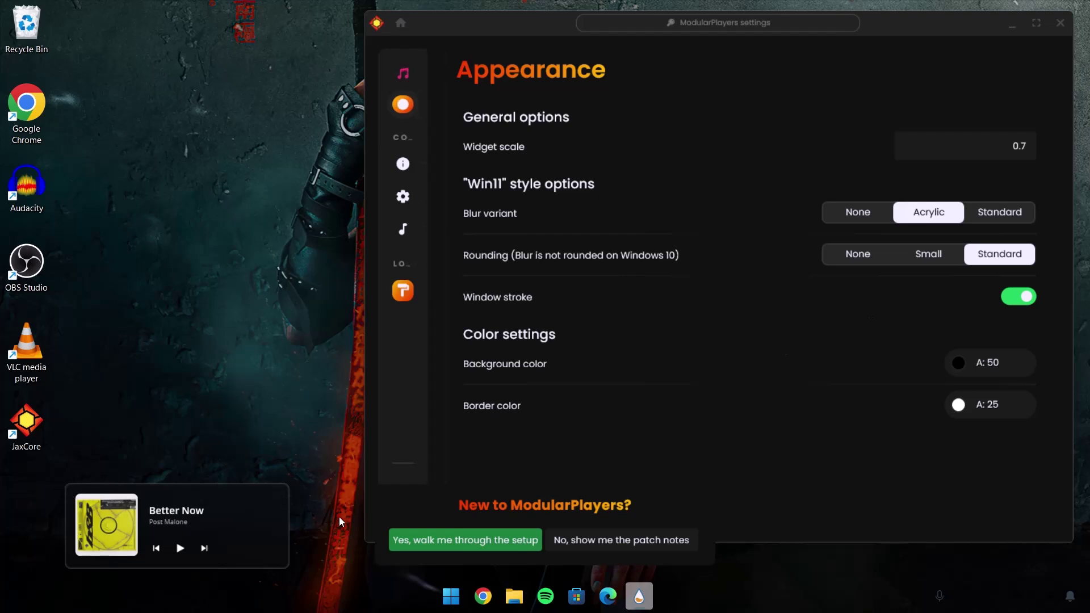
Step: Dismiss the ModularPlayers setup prompt and its change log, and close the settings window
{"action": "left_click", "coordinate": [599, 540]}
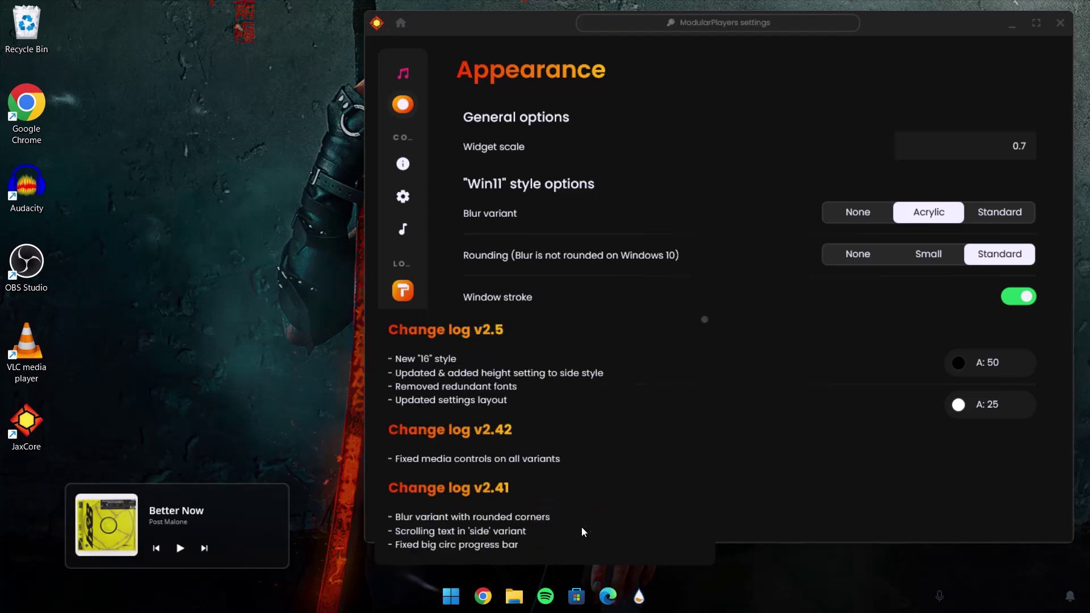
{"action": "left_click", "coordinate": [704, 322]}
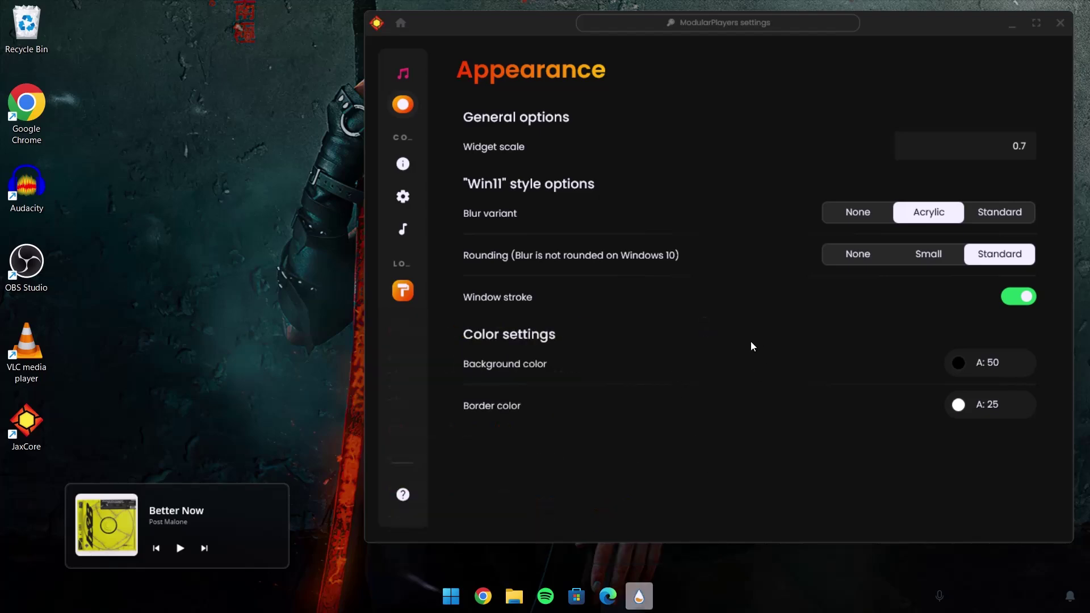
{"action": "left_click", "coordinate": [1060, 23]}
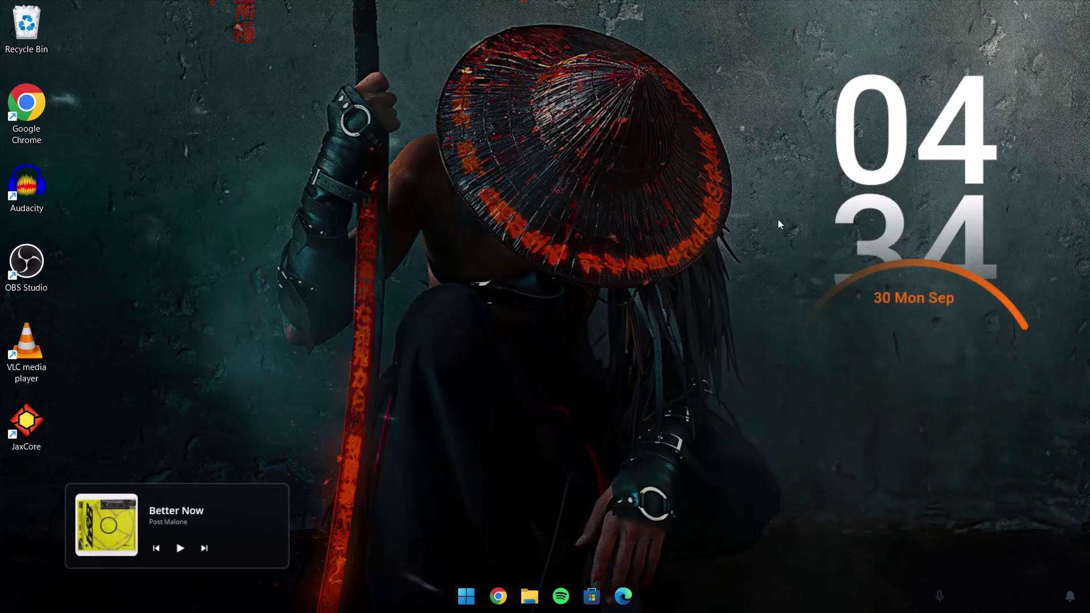
Step: Install the fountain_of_colors.rmskin skin from the Rm Skins folder and minimize the folder window
{"action": "left_click", "coordinate": [530, 596]}
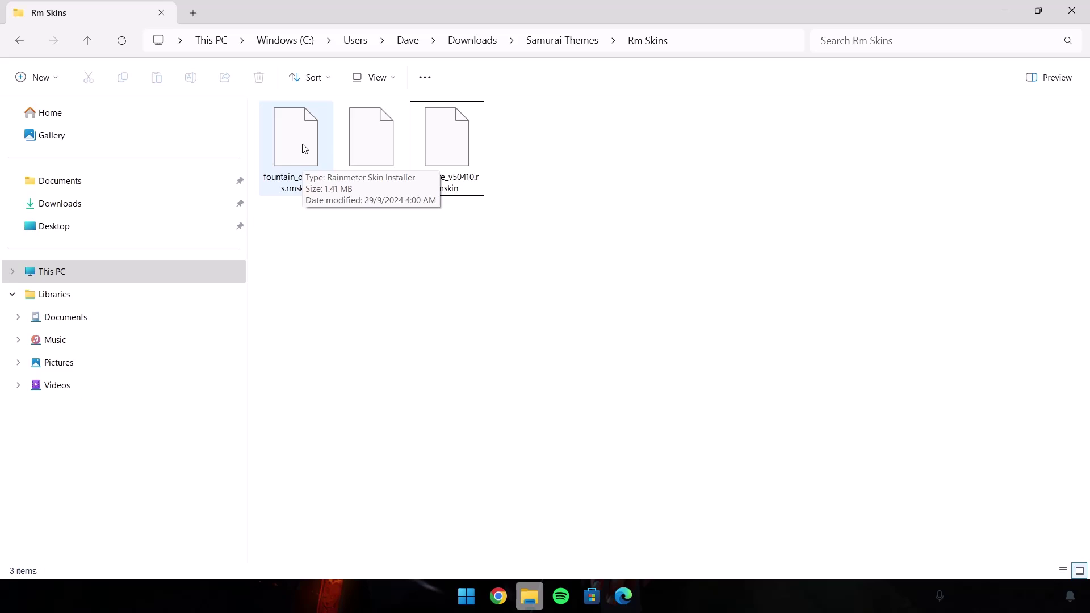
{"action": "double_click", "coordinate": [305, 149]}
{"action": "left_click", "coordinate": [594, 426]}
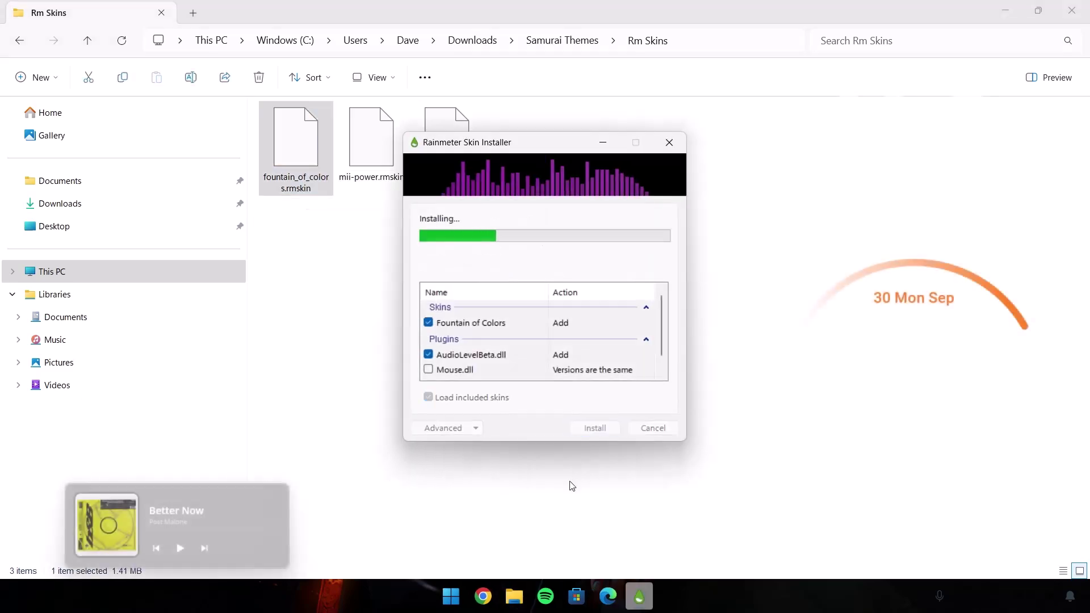
{"action": "left_click", "coordinate": [1004, 11]}
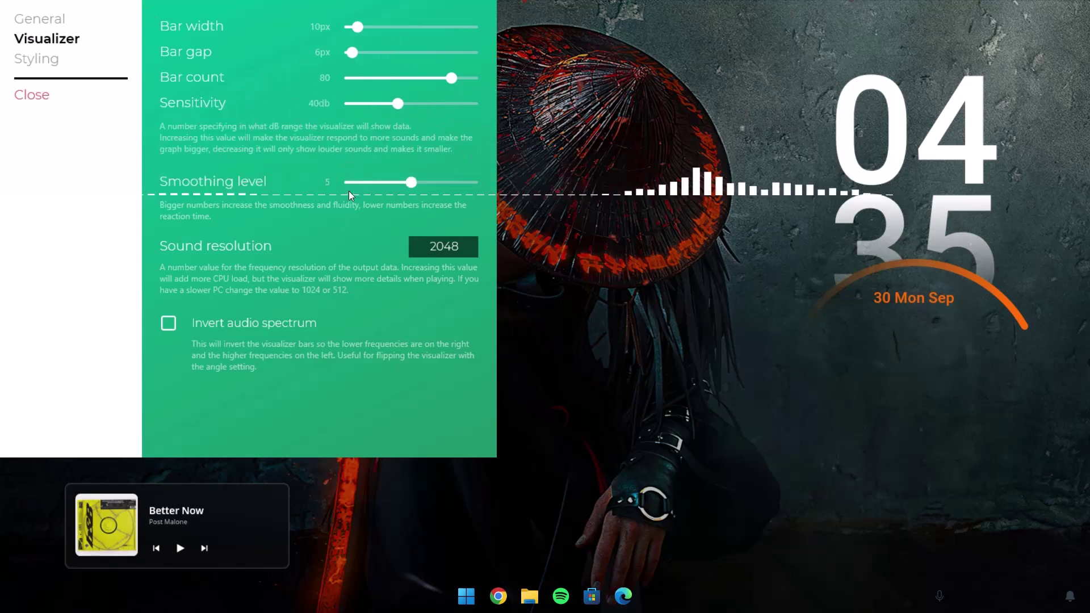
Step: Separate the visualizer from its settings window, set bar width to 2 px and bar gap to 4 px, and move it near the clock
{"action": "left_click_drag", "start_coordinate": [353, 189], "coordinate": [540, 501]}
{"action": "left_click_drag", "start_coordinate": [270, 8], "coordinate": [517, 20]}
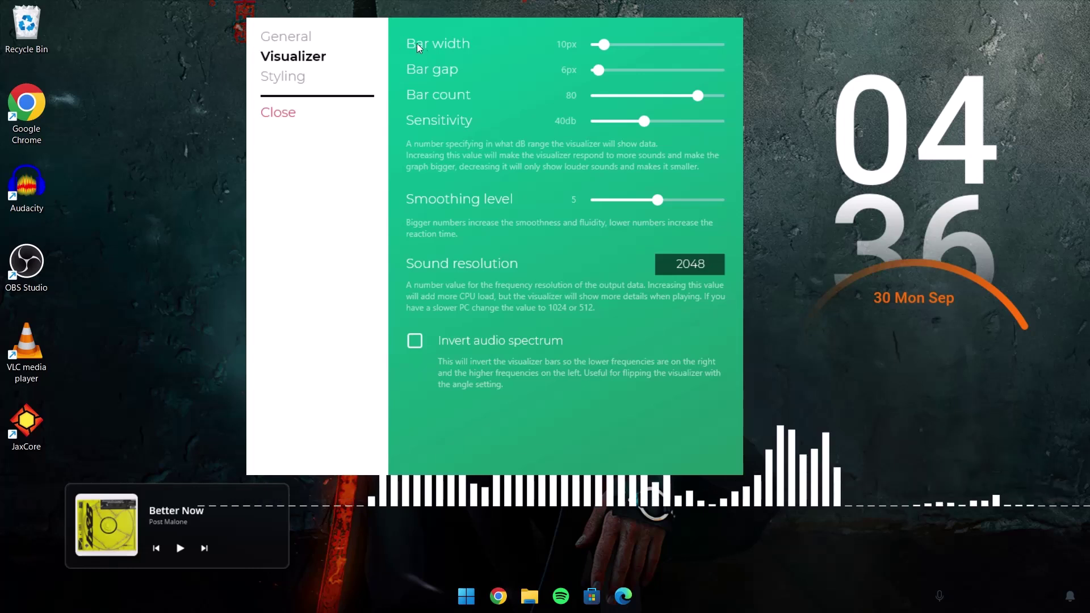
{"action": "left_click_drag", "start_coordinate": [604, 44], "coordinate": [593, 44]}
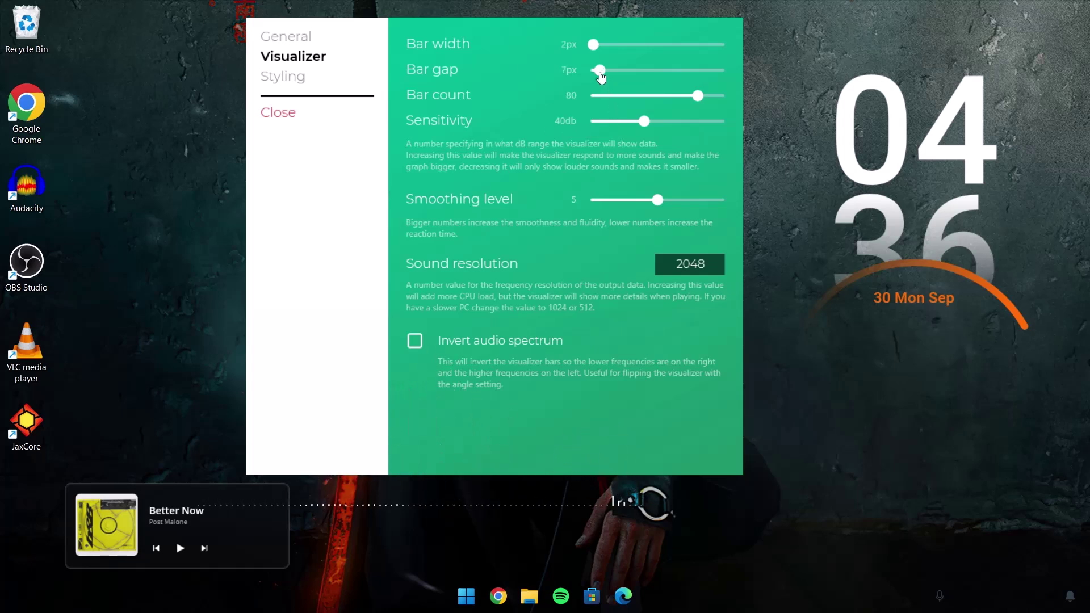
{"action": "left_click_drag", "start_coordinate": [365, 506], "coordinate": [890, 402]}
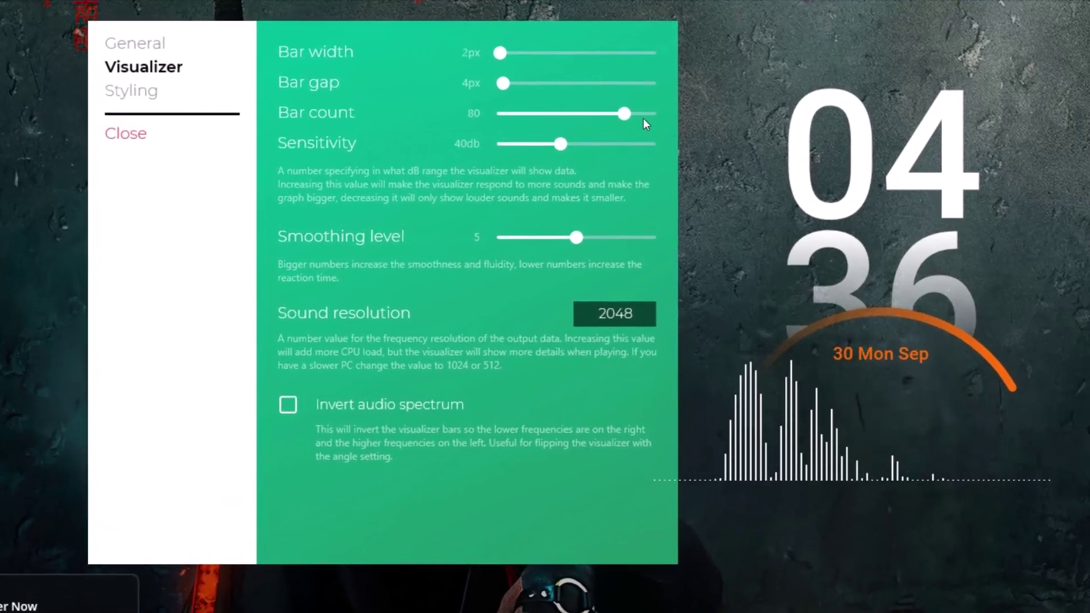
Step: Set the visualizer's bar count to 47, sensitivity to 38 dB and smoothing level to 7, and center it below the clock
{"action": "left_click_drag", "start_coordinate": [624, 113], "coordinate": [574, 149]}
{"action": "left_click_drag", "start_coordinate": [751, 479], "coordinate": [855, 445]}
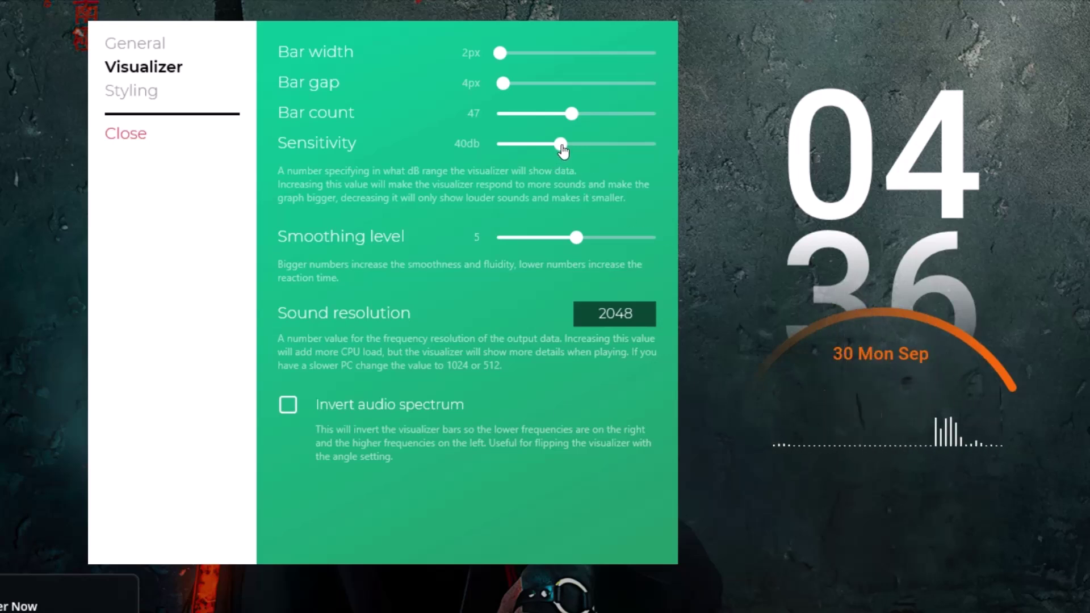
{"action": "left_click_drag", "start_coordinate": [563, 151], "coordinate": [558, 156]}
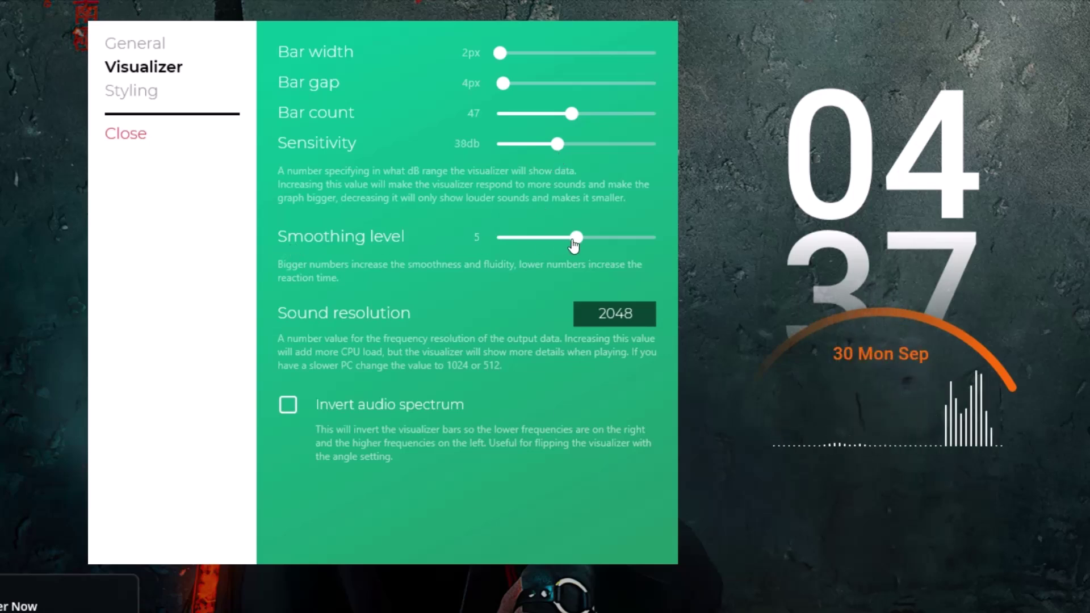
{"action": "left_click_drag", "start_coordinate": [576, 238], "coordinate": [604, 241]}
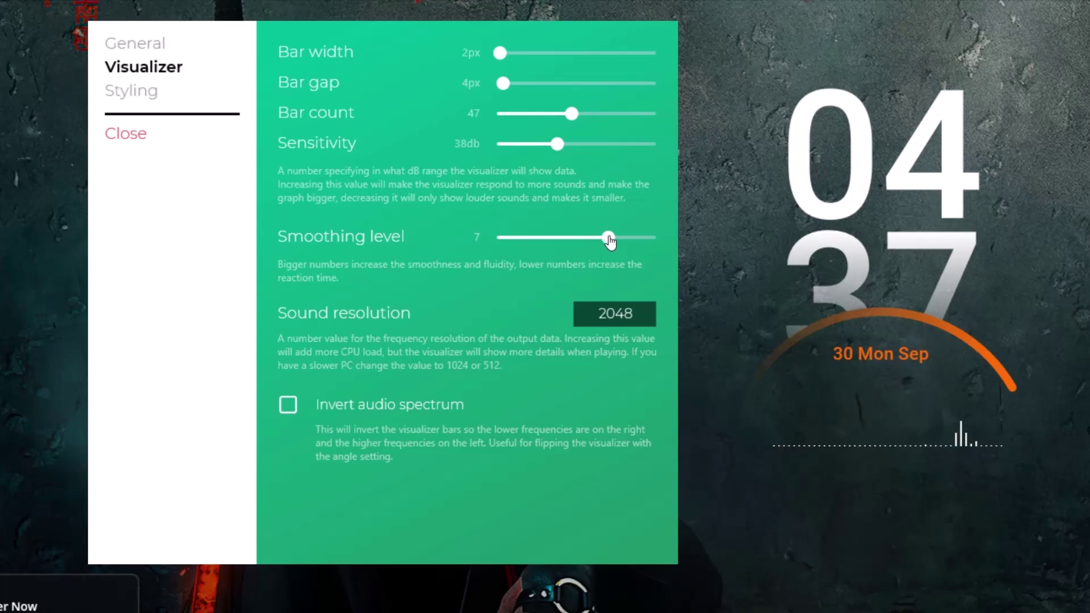
Step: Set the visualizer height to 212 px and rotation angle to 179°, and place it directly under the clock's date
{"action": "left_click", "coordinate": [154, 50]}
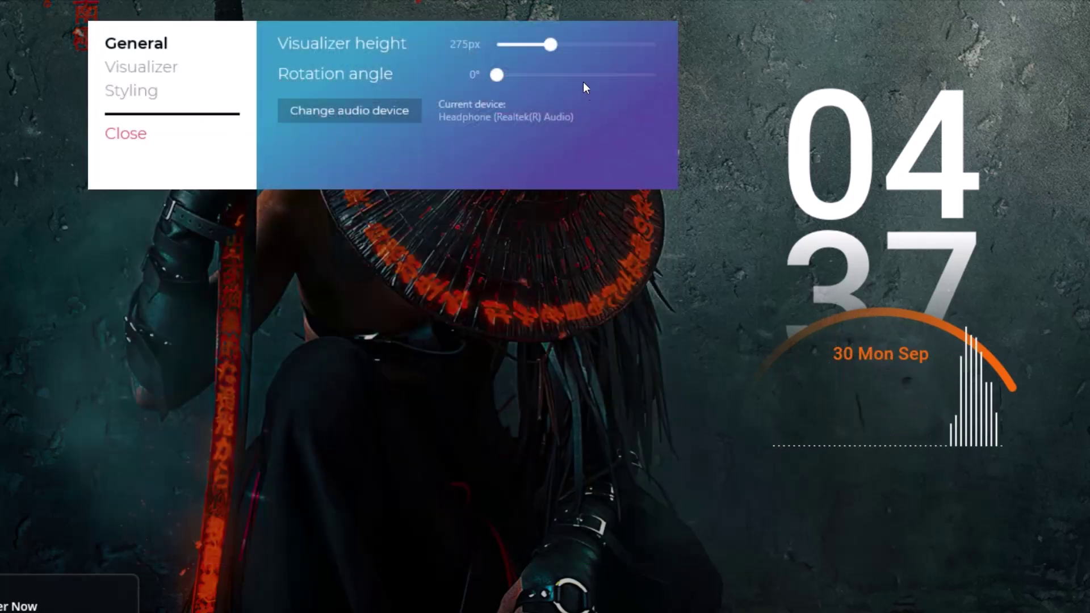
{"action": "left_click_drag", "start_coordinate": [551, 45], "coordinate": [538, 45]}
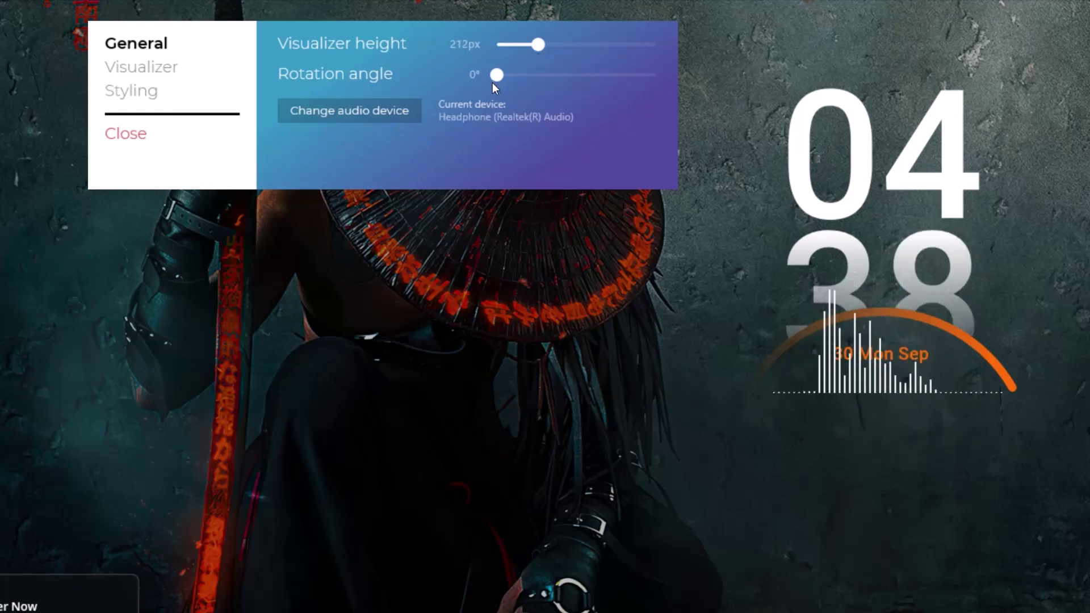
{"action": "left_click_drag", "start_coordinate": [498, 80], "coordinate": [547, 83]}
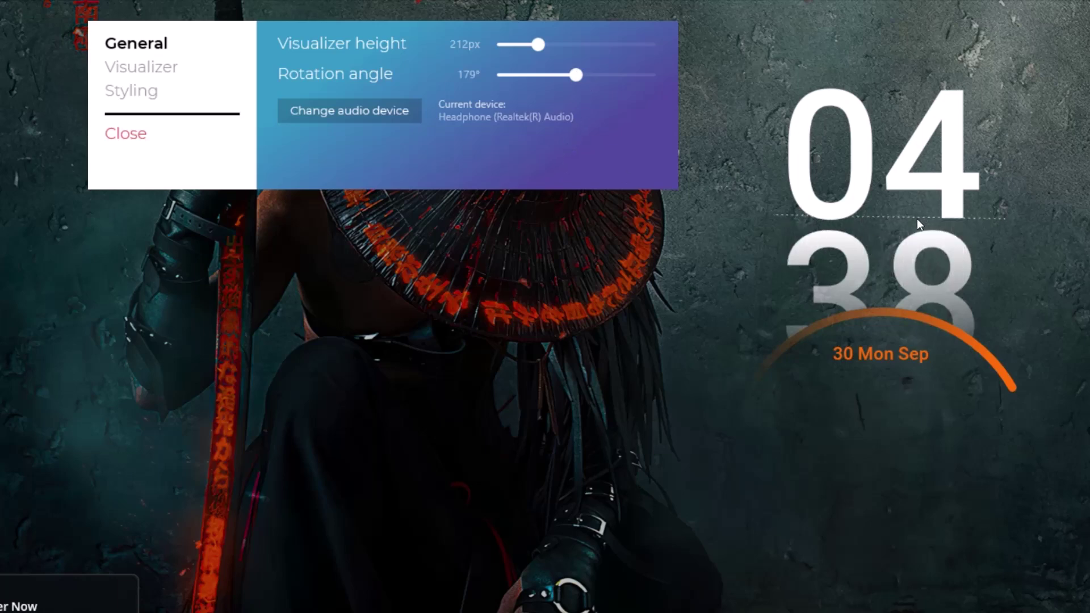
{"action": "left_click_drag", "start_coordinate": [912, 337], "coordinate": [918, 397]}
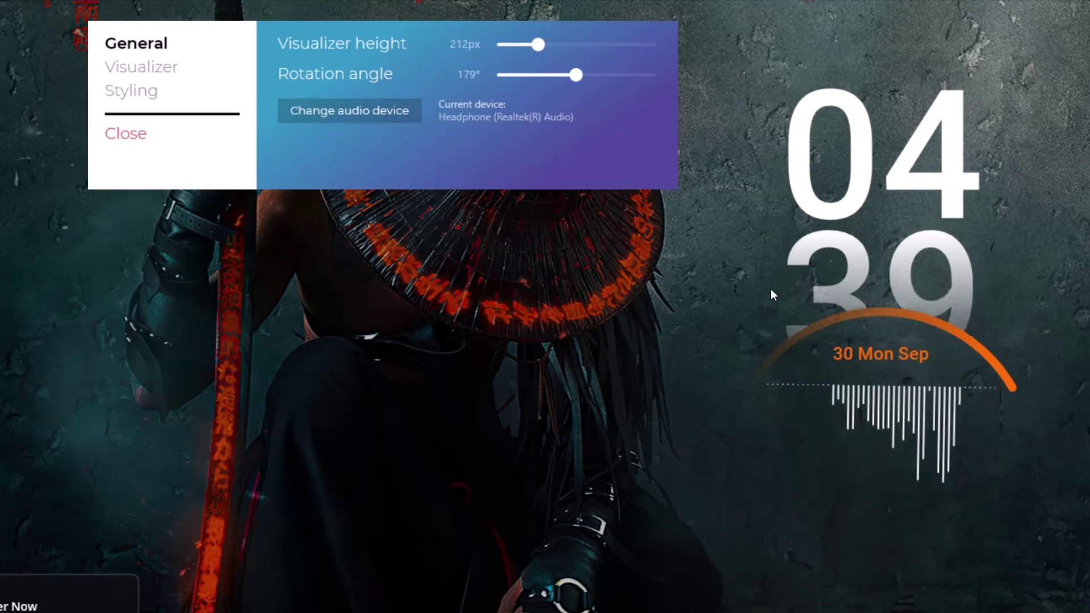
Step: Color the visualizer orange-red, set its smoothing level to 8, and close the visualizer settings
{"action": "left_click", "coordinate": [135, 94]}
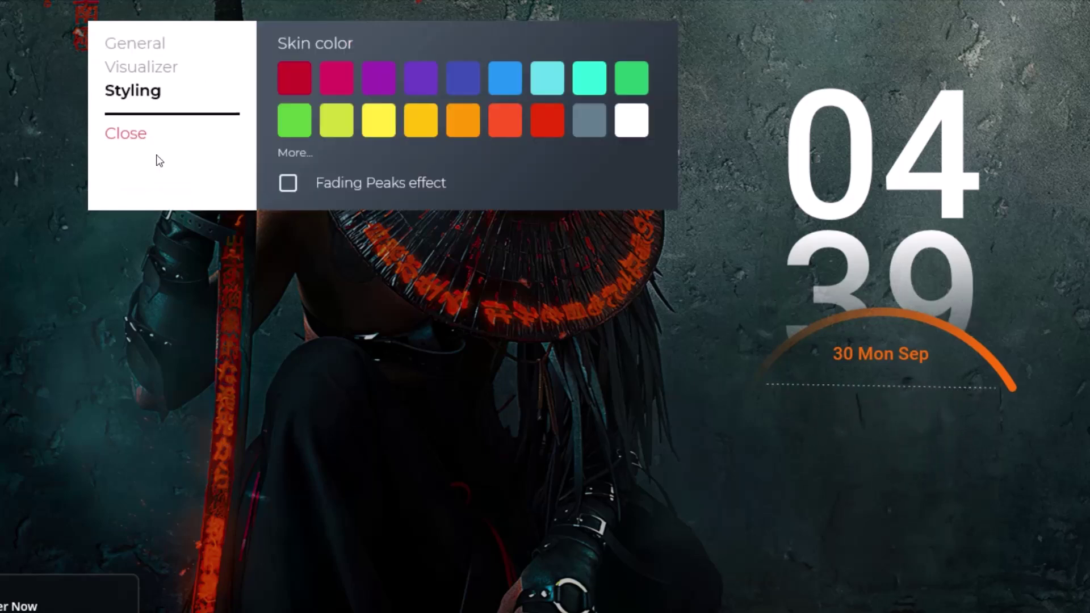
{"action": "left_click", "coordinate": [295, 156]}
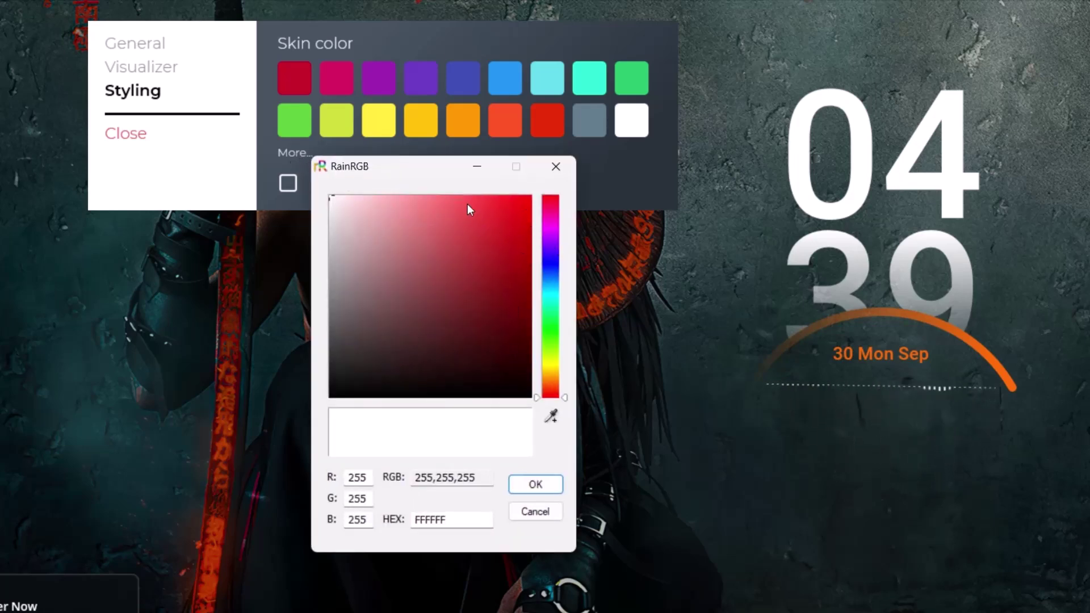
{"action": "left_click", "coordinate": [555, 166]}
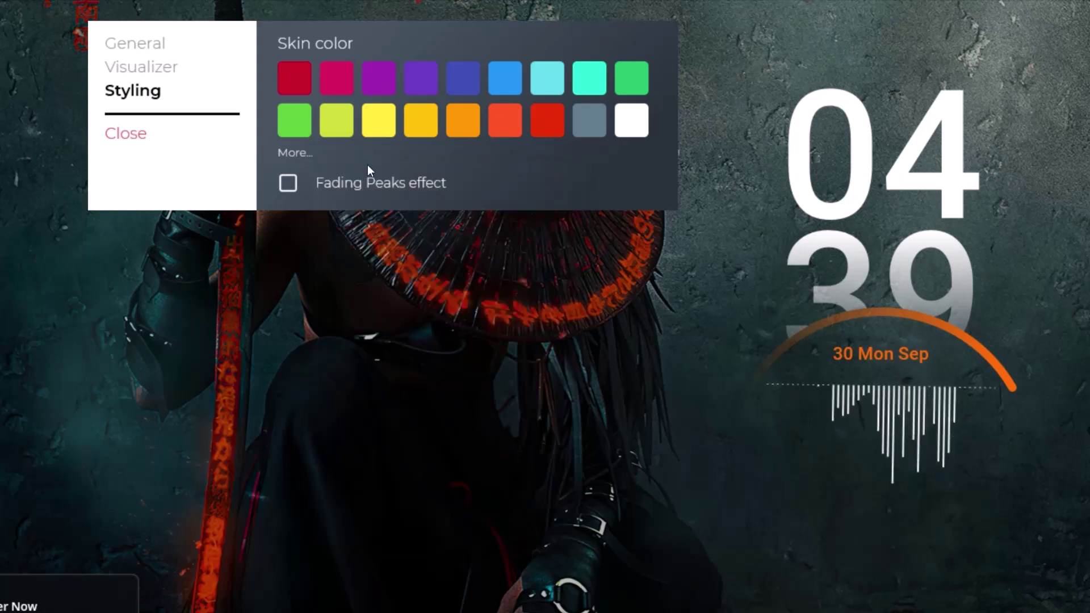
{"action": "left_click", "coordinate": [508, 128]}
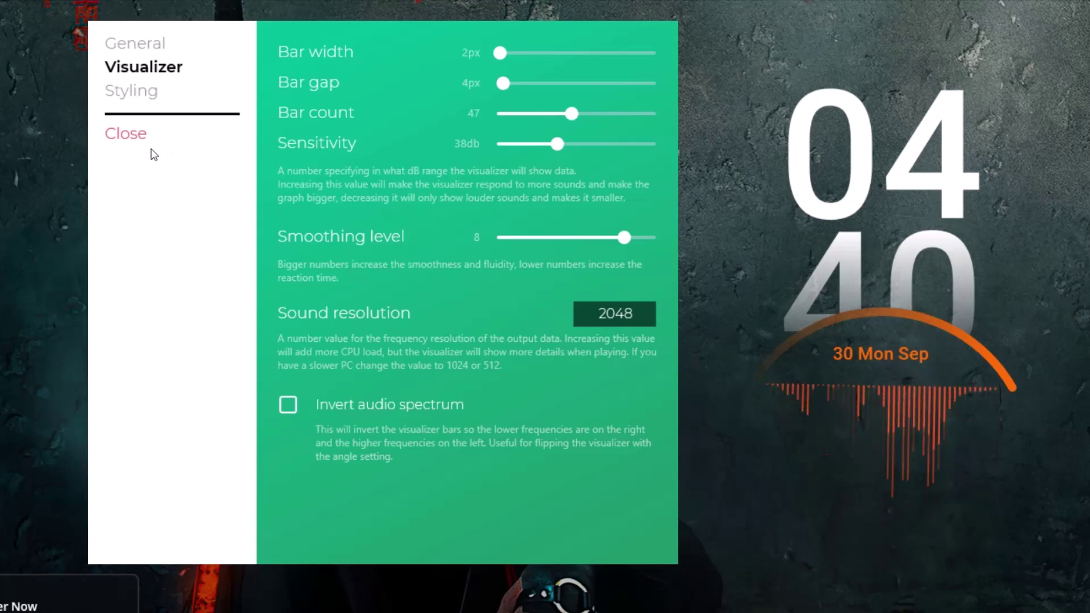
{"action": "left_click", "coordinate": [125, 134]}
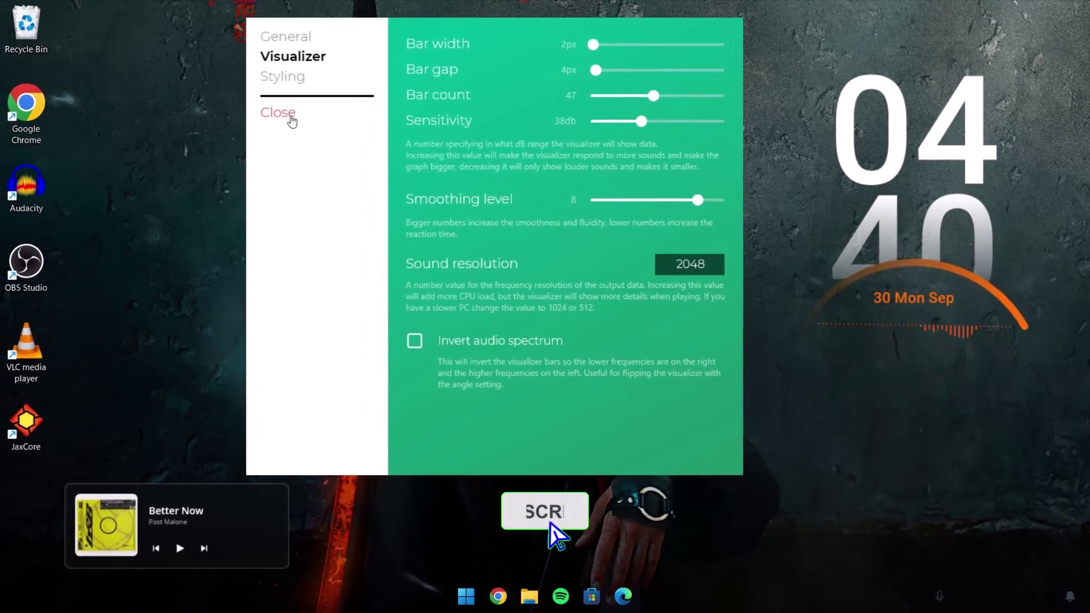
{"action": "left_click", "coordinate": [279, 113]}
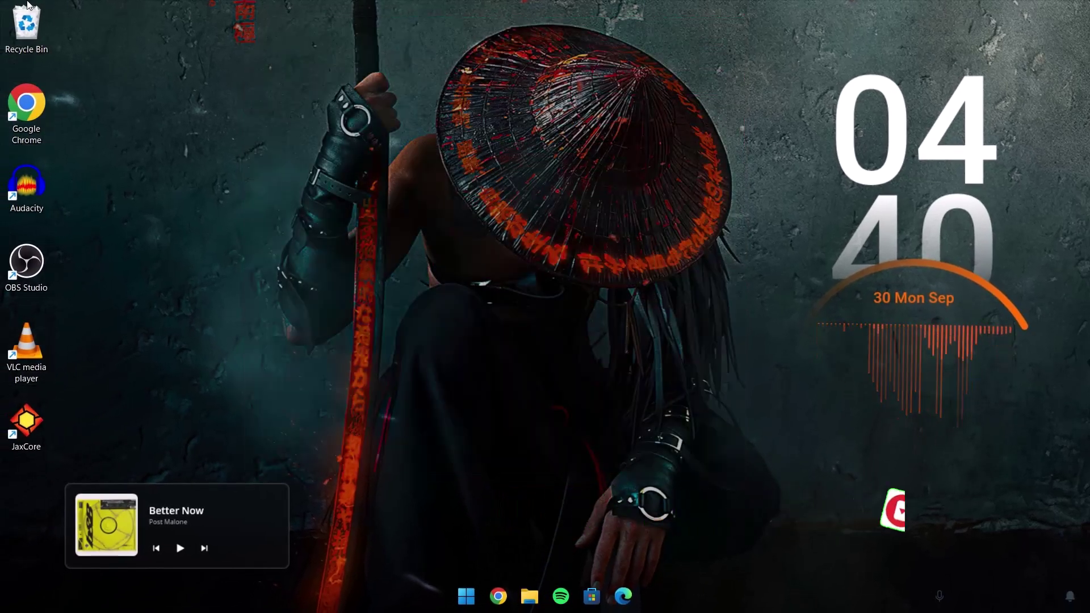
Step: Hide all desktop icons
{"action": "right_click", "coordinate": [185, 61]}
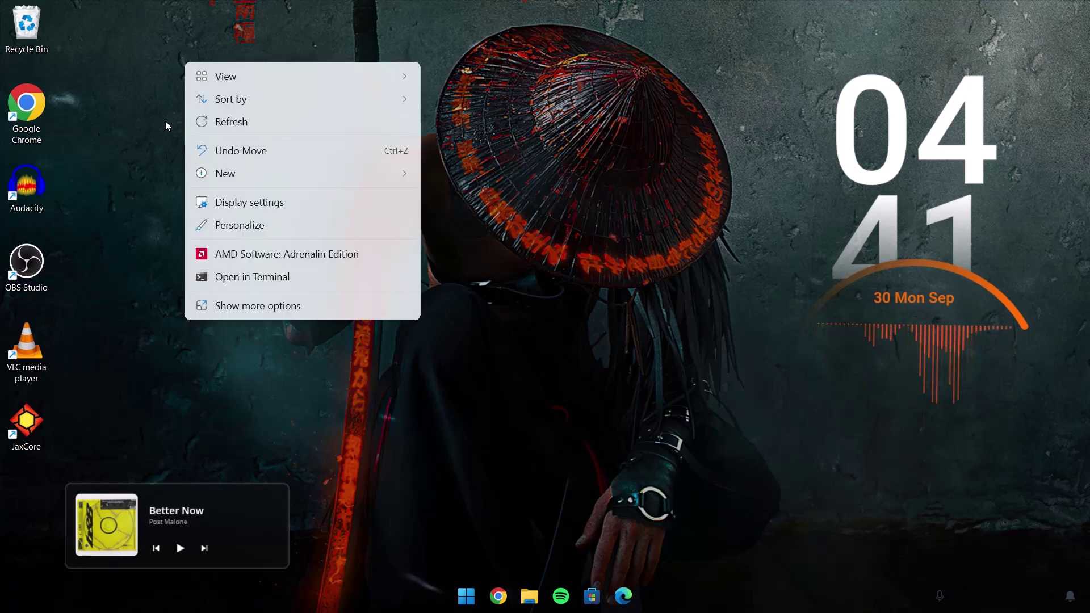
{"action": "mouse_move", "coordinate": [207, 78]}
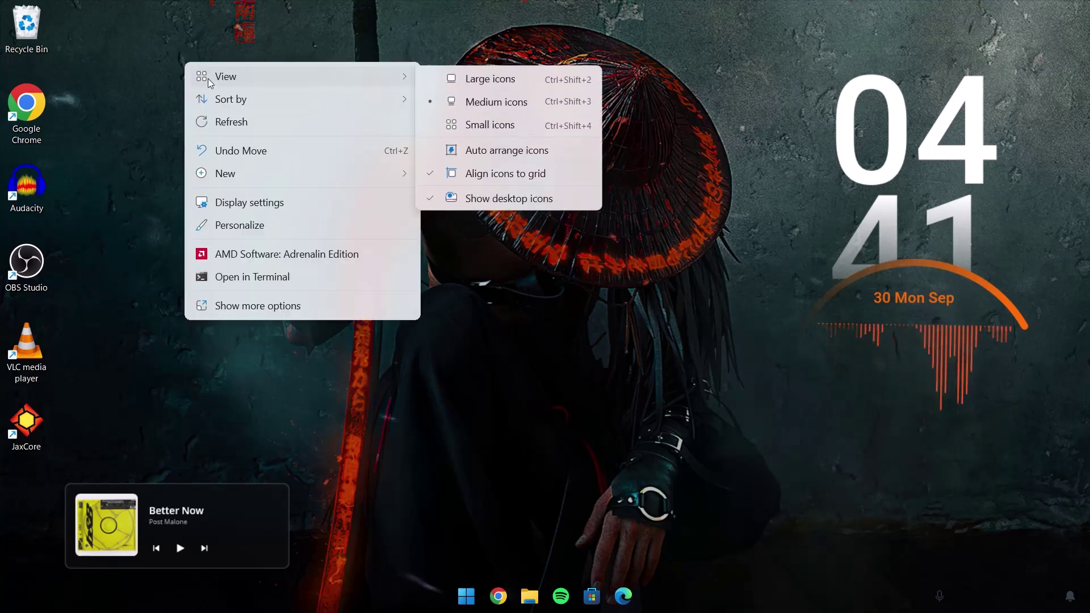
{"action": "left_click", "coordinate": [471, 200]}
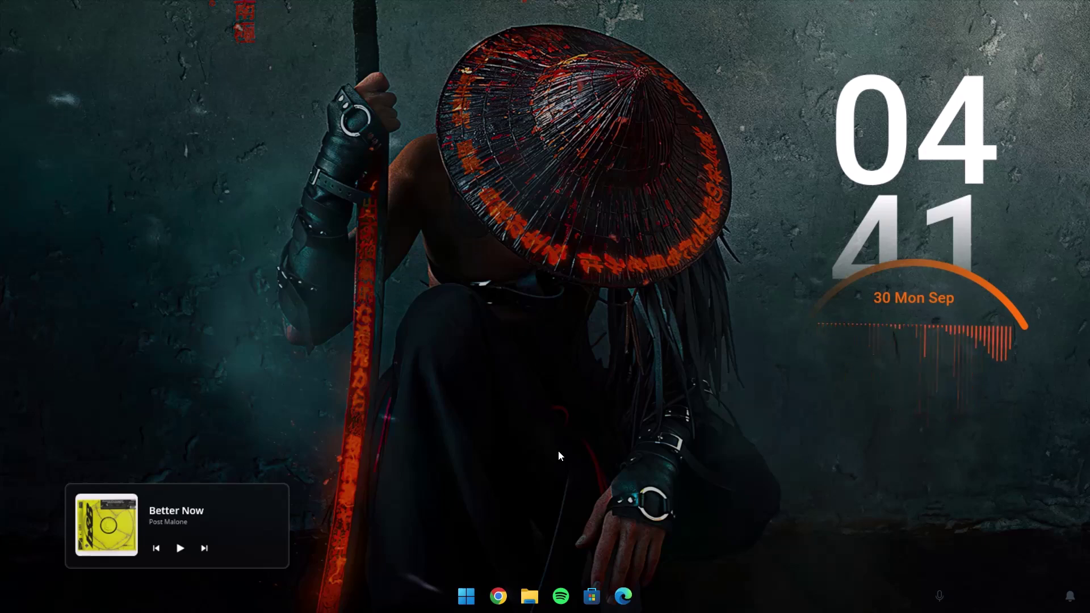
Step: Install the mii-power.rmskin package from the Rm Skins folder and minimize the folder window
{"action": "left_click", "coordinate": [531, 595]}
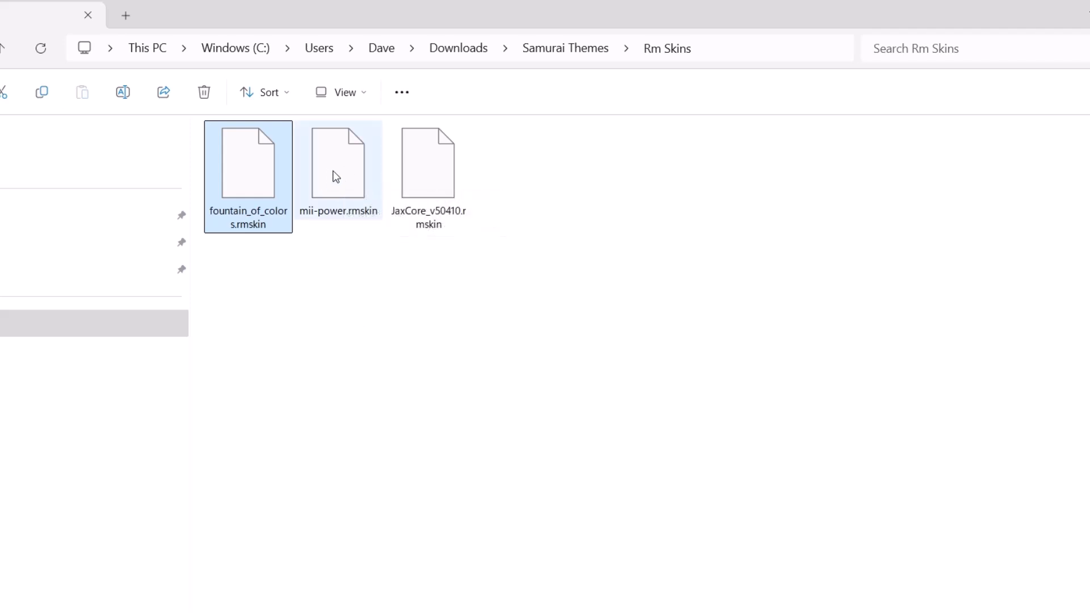
{"action": "double_click", "coordinate": [335, 177]}
{"action": "left_click", "coordinate": [604, 484]}
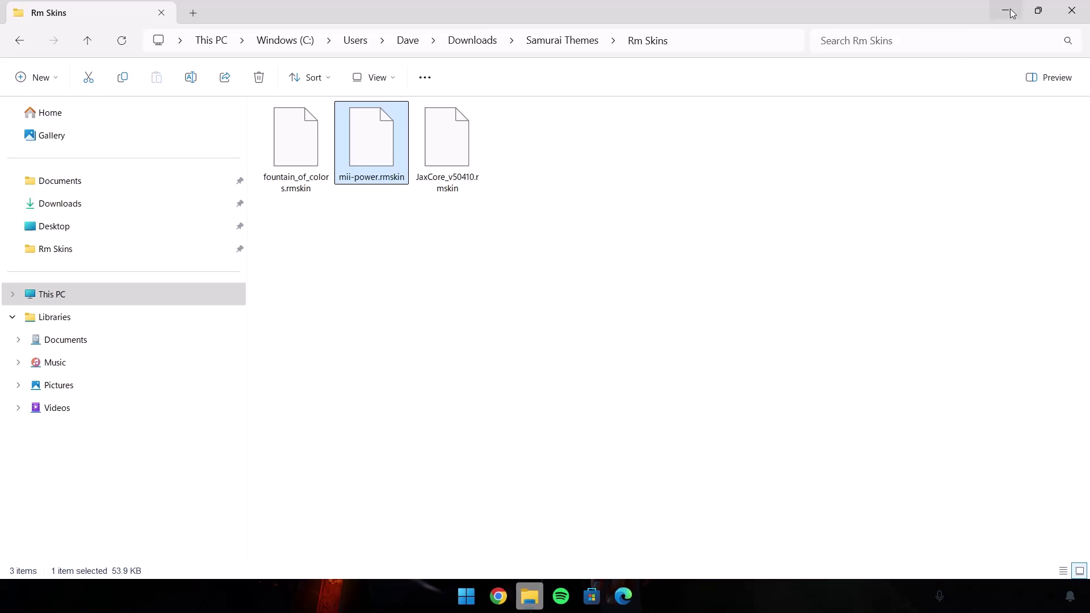
{"action": "left_click", "coordinate": [1009, 10]}
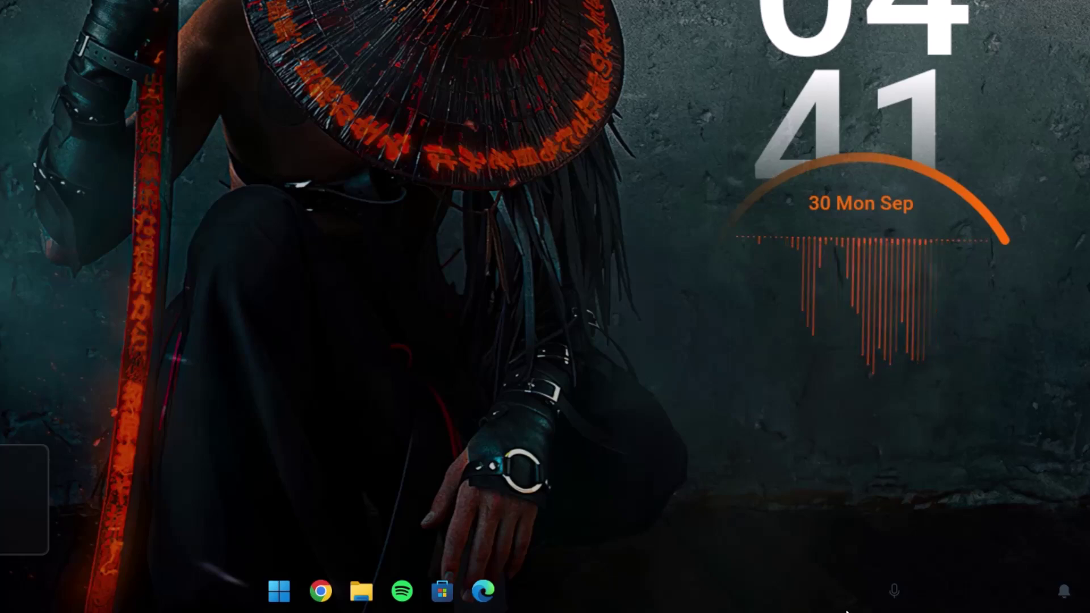
Step: Load the W.ini variant of the mii power\power skin in Rainmeter and minimize the manager
{"action": "left_click", "coordinate": [865, 592]}
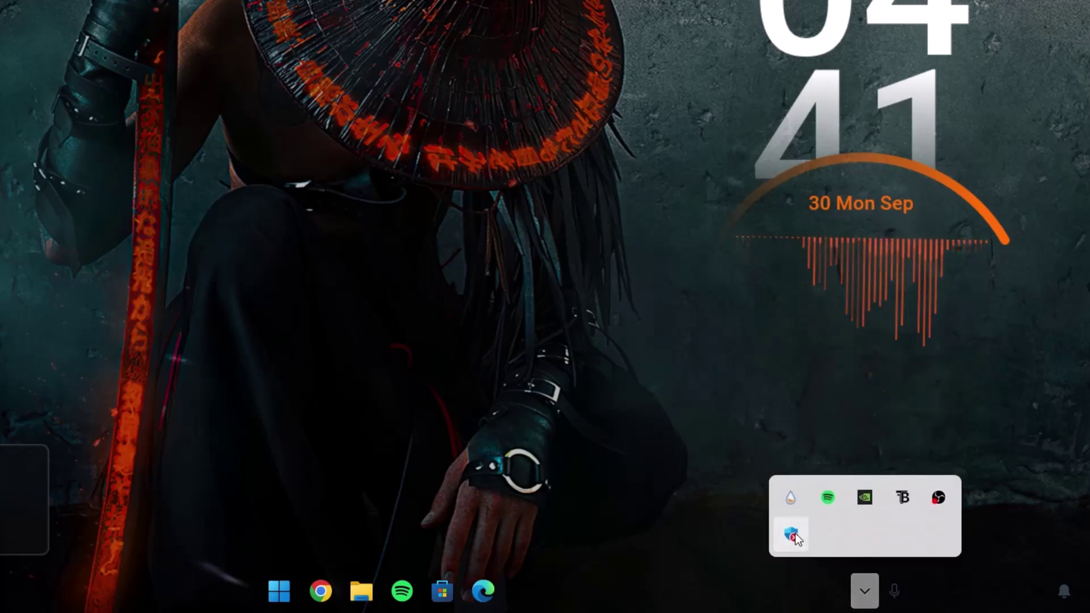
{"action": "left_click", "coordinate": [790, 499]}
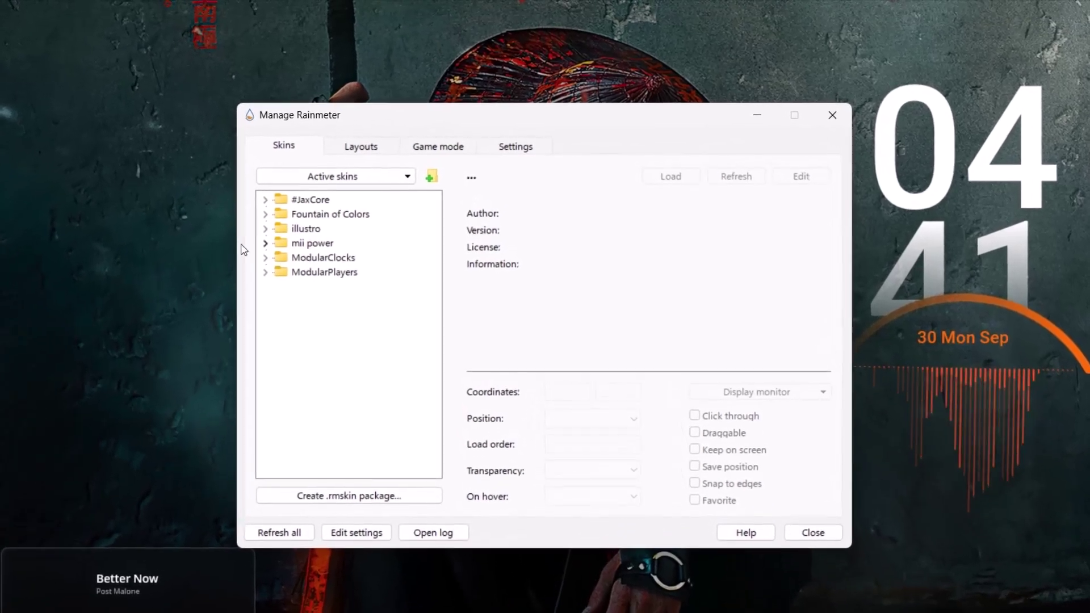
{"action": "left_click", "coordinate": [266, 244]}
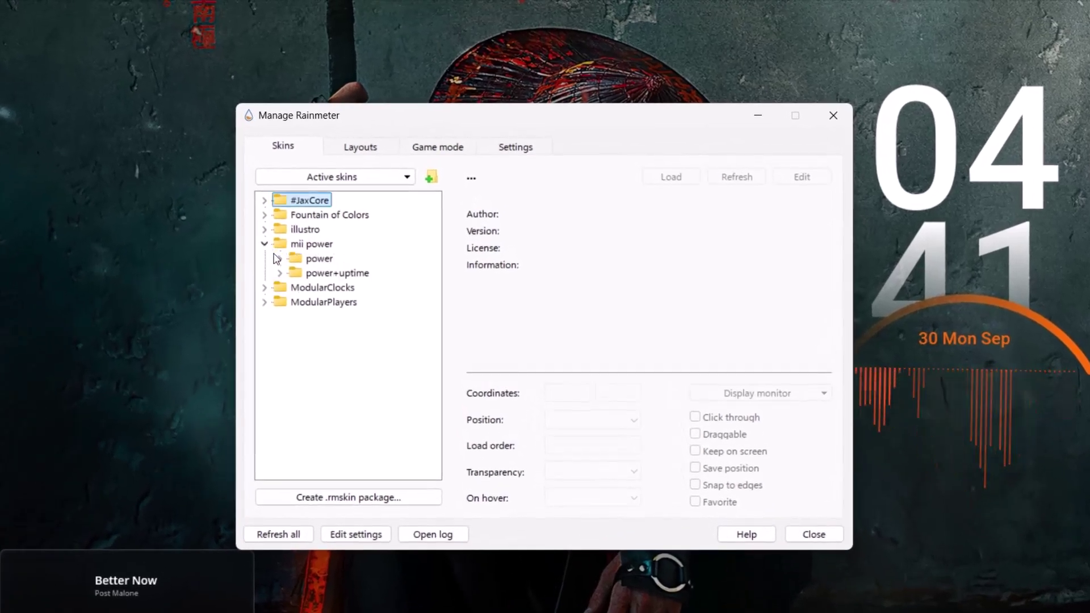
{"action": "left_click", "coordinate": [280, 258]}
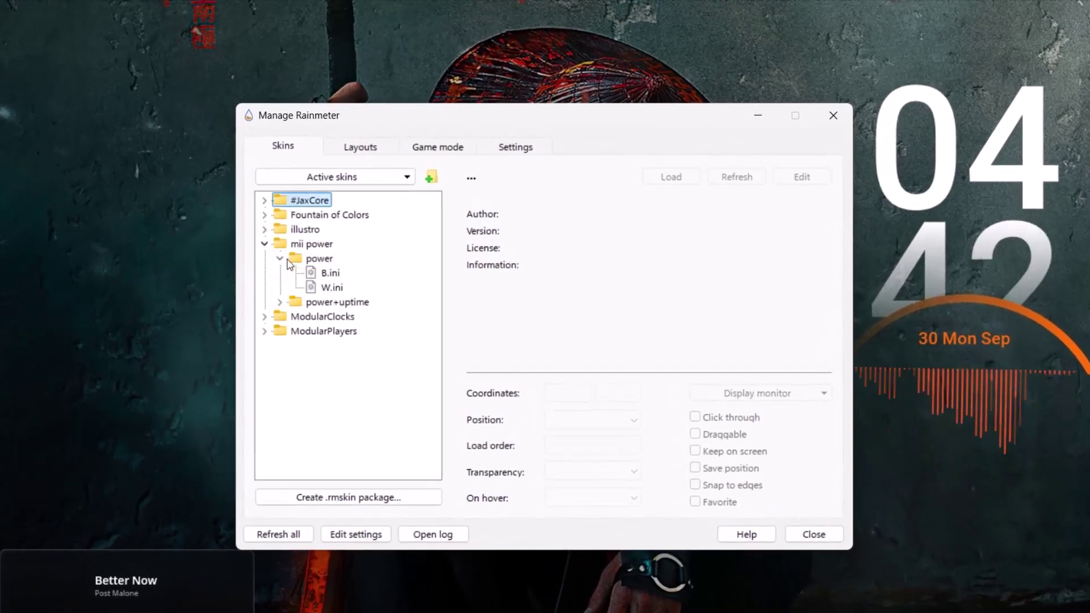
{"action": "left_click", "coordinate": [328, 288]}
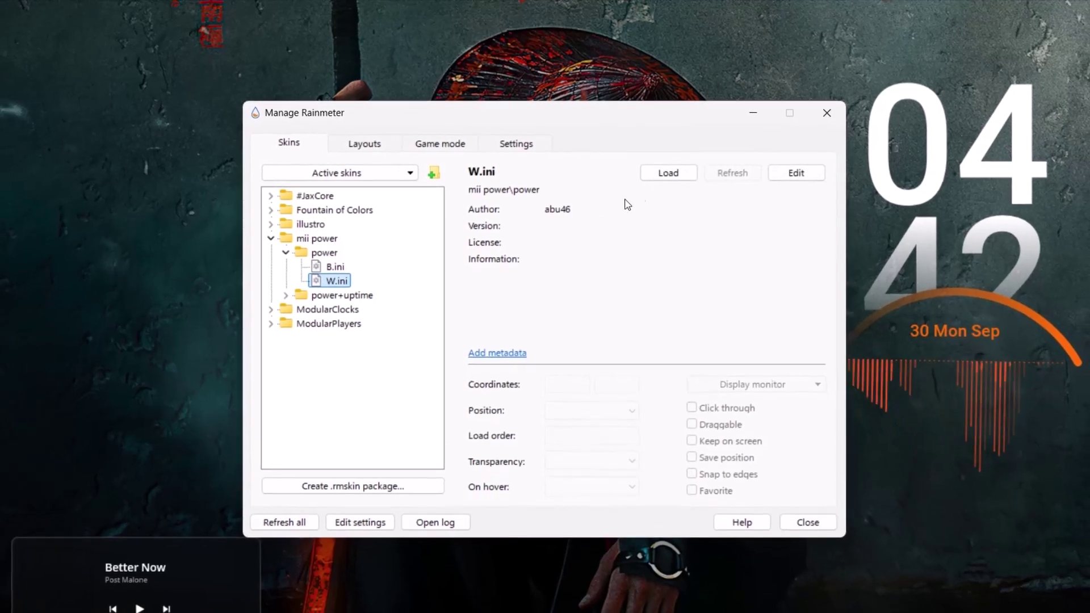
{"action": "left_click", "coordinate": [660, 171]}
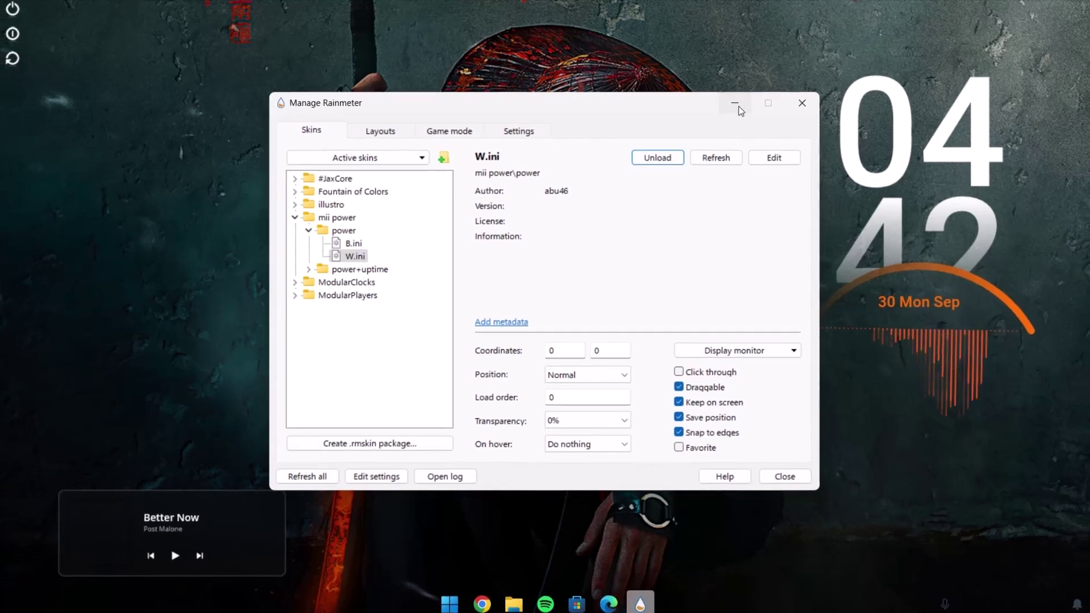
{"action": "left_click", "coordinate": [750, 110]}
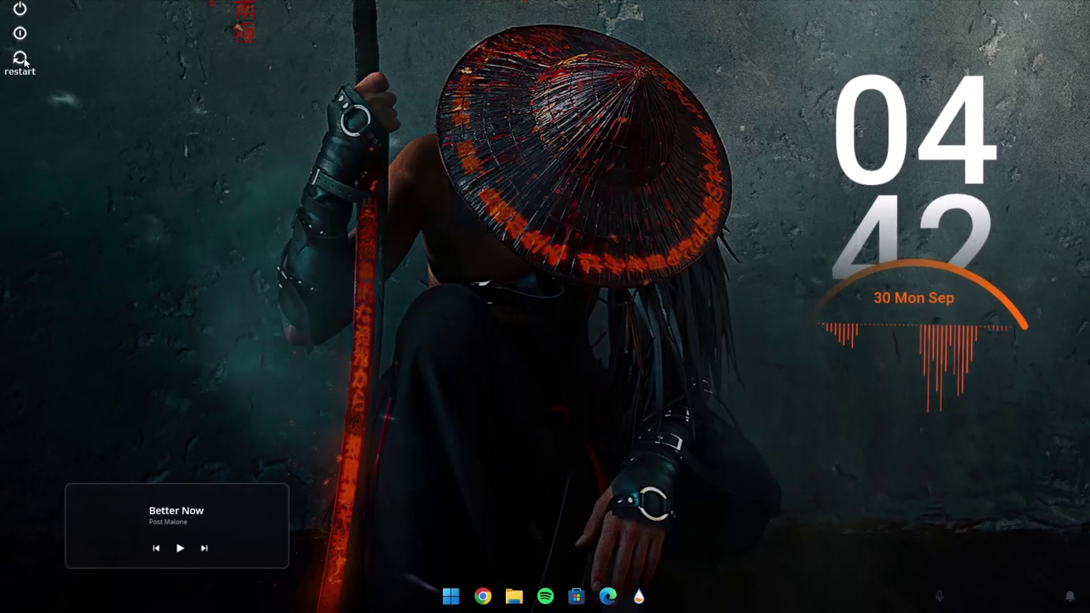
Step: Place the power buttons skin just left of the music player and pause the playing track
{"action": "left_click_drag", "start_coordinate": [24, 58], "coordinate": [8, 296]}
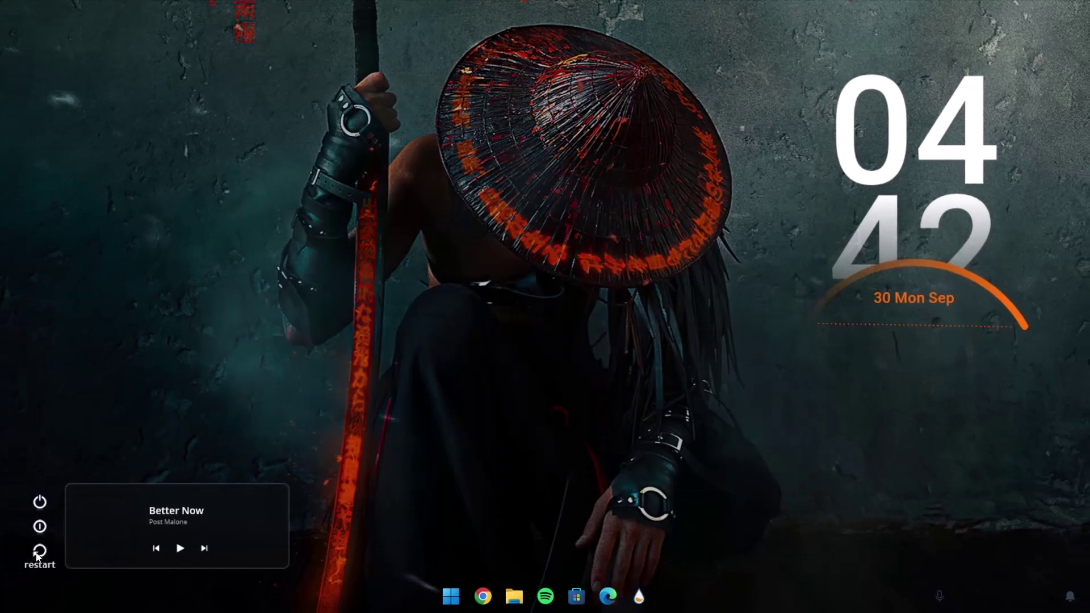
{"action": "left_click", "coordinate": [51, 547]}
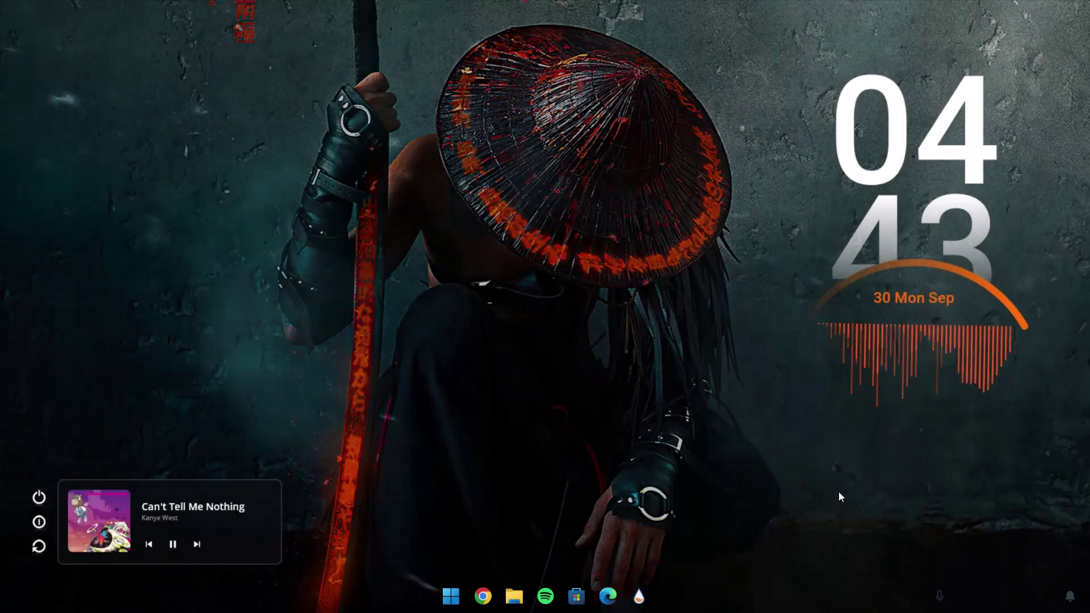
{"action": "key", "text": "XF86AudioPlay"}
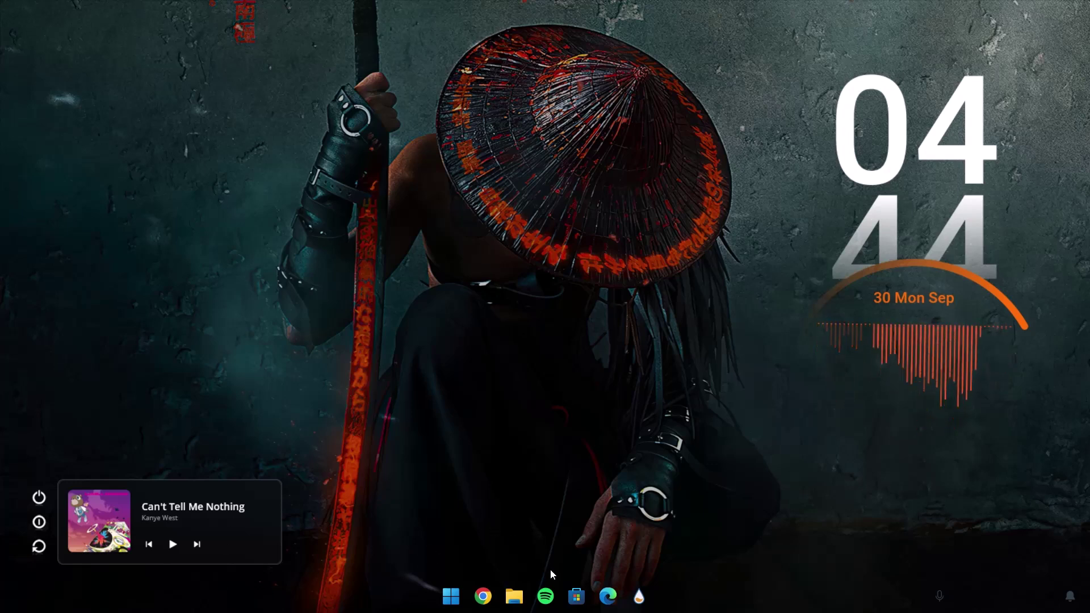
Step: Find Lively Wallpaper in the Microsoft Store by searching for "lively" and install it
{"action": "left_click", "coordinate": [571, 593]}
{"action": "left_click_drag", "start_coordinate": [437, 81], "coordinate": [418, 84]}
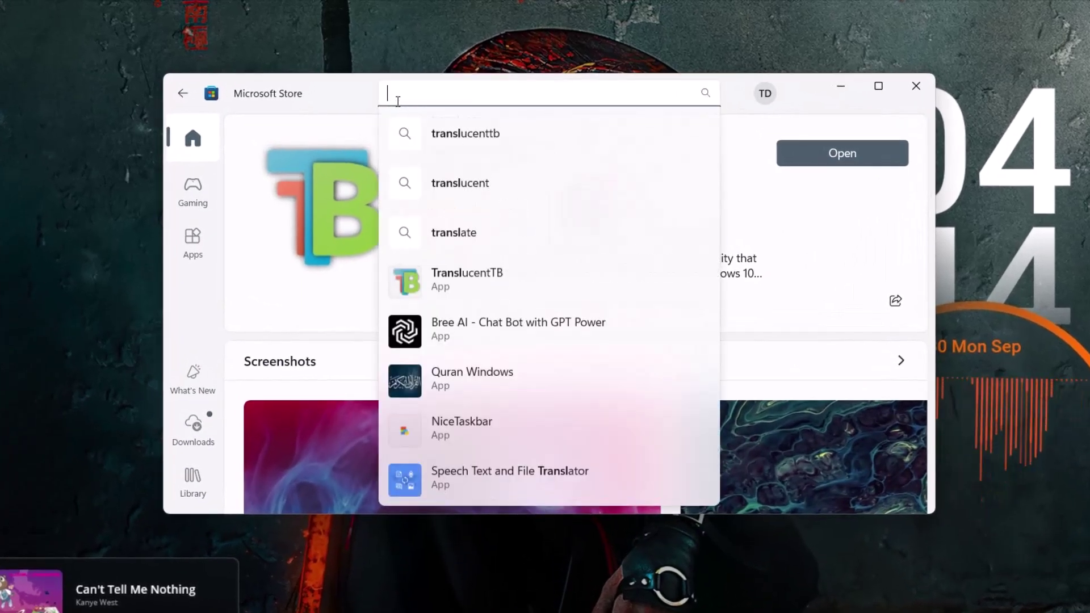
{"action": "type", "text": "lively"}
{"action": "left_click", "coordinate": [471, 284]}
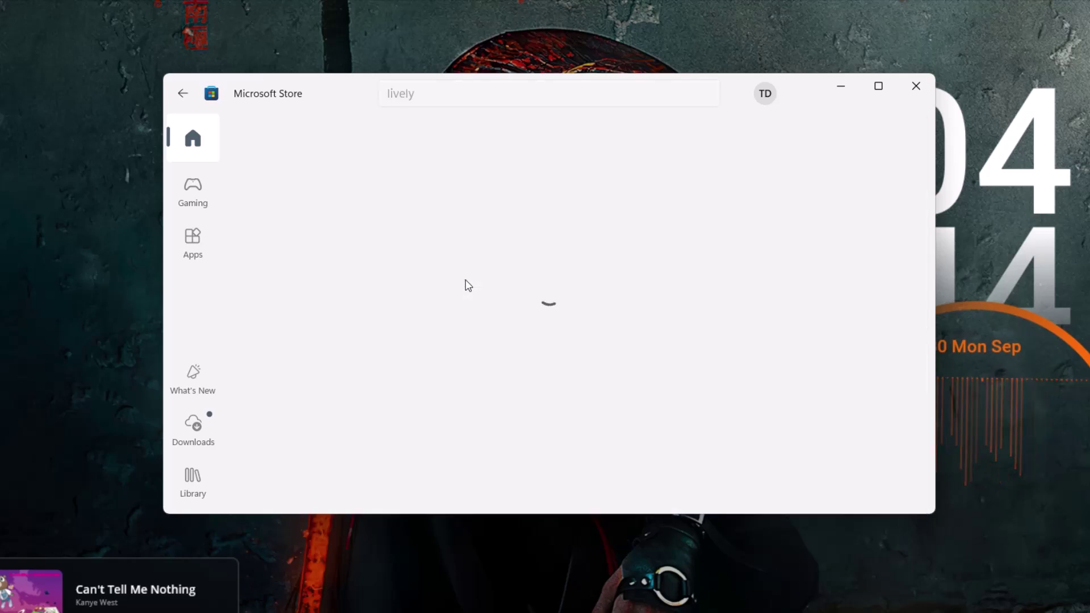
{"action": "left_click", "coordinate": [816, 157]}
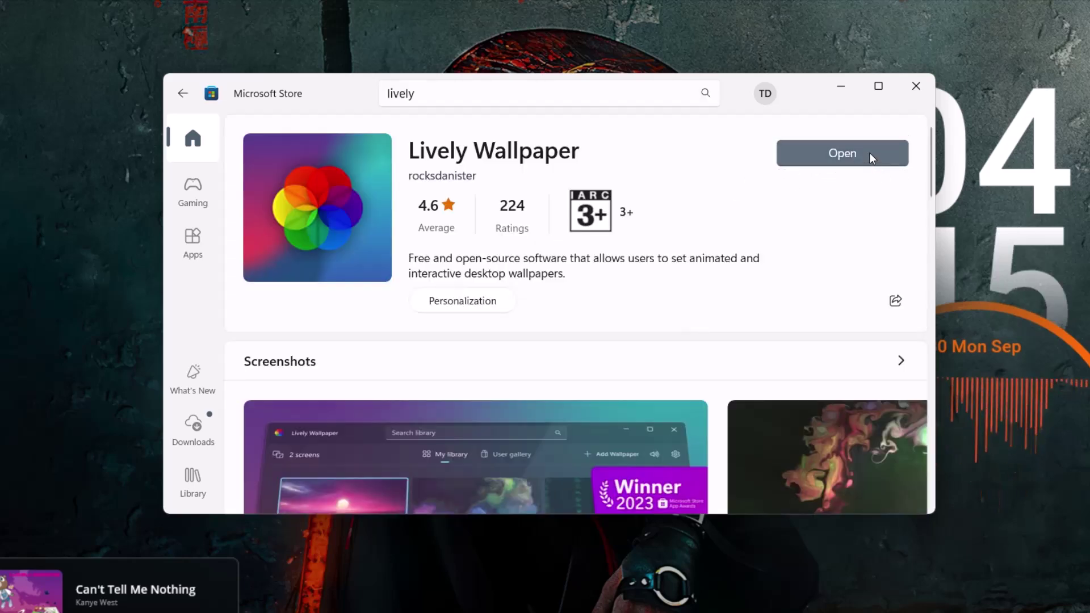
Step: Launch Lively Wallpaper, minimize the Store, and arrange the Lively window on the right half of the desktop
{"action": "left_click", "coordinate": [870, 153]}
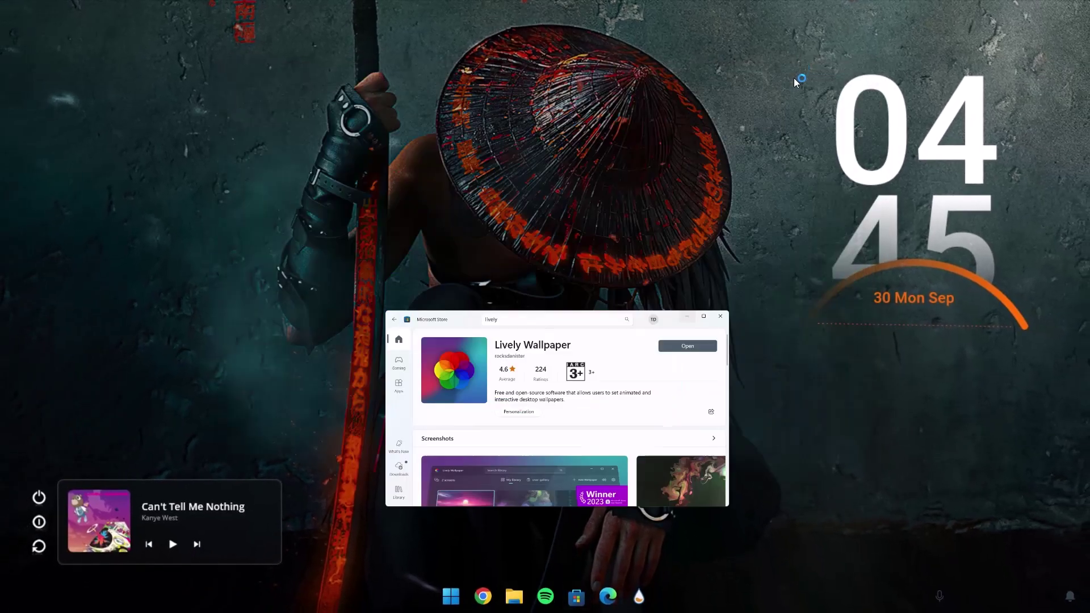
{"action": "left_click", "coordinate": [809, 84]}
{"action": "left_click_drag", "start_coordinate": [494, 19], "coordinate": [563, 2]}
{"action": "left_click", "coordinate": [946, 16]}
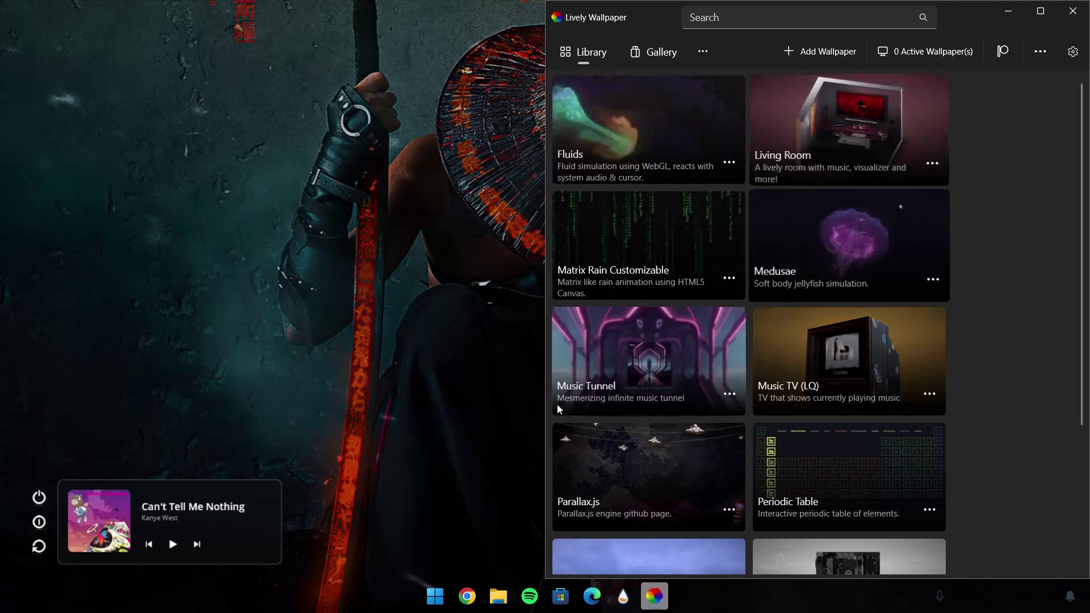
Step: Switch to File Explorer and open the Images folder inside Samurai Themes
{"action": "mouse_move", "coordinate": [498, 595]}
{"action": "left_click", "coordinate": [491, 527]}
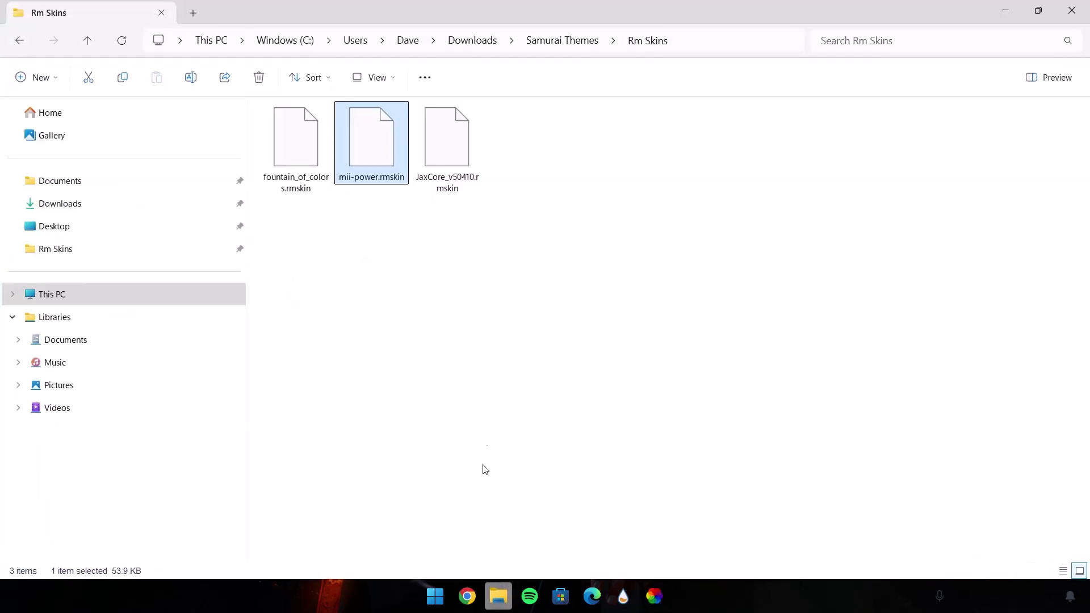
{"action": "left_click", "coordinate": [19, 40]}
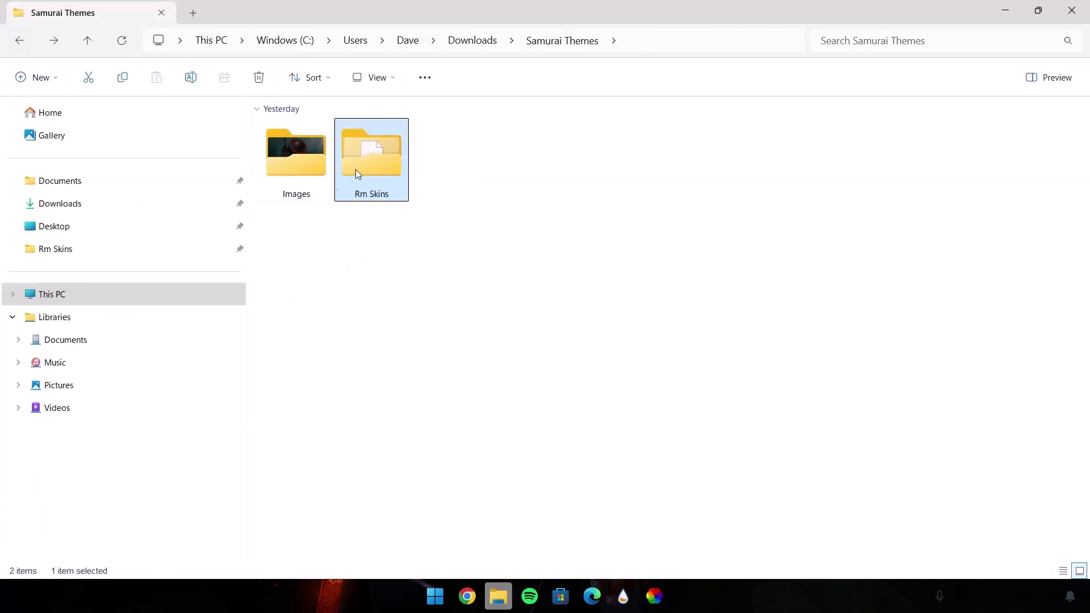
{"action": "double_click", "coordinate": [314, 165]}
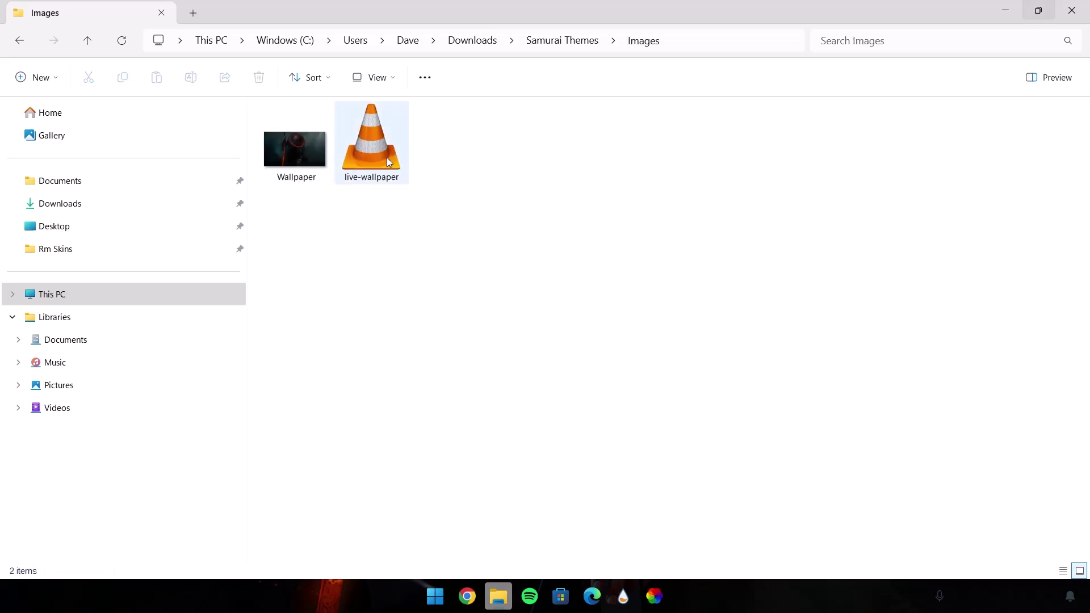
Step: Shrink the Images folder window and place it beside the Lively Wallpaper library
{"action": "left_click", "coordinate": [1044, 15]}
{"action": "left_click_drag", "start_coordinate": [964, 154], "coordinate": [657, 153]}
{"action": "left_click_drag", "start_coordinate": [472, 22], "coordinate": [279, 90]}
Step: Add the live-wallpaper video to the Lively library as the active wallpaper, keeping its title, and minimize the folder window
{"action": "left_click", "coordinate": [261, 221]}
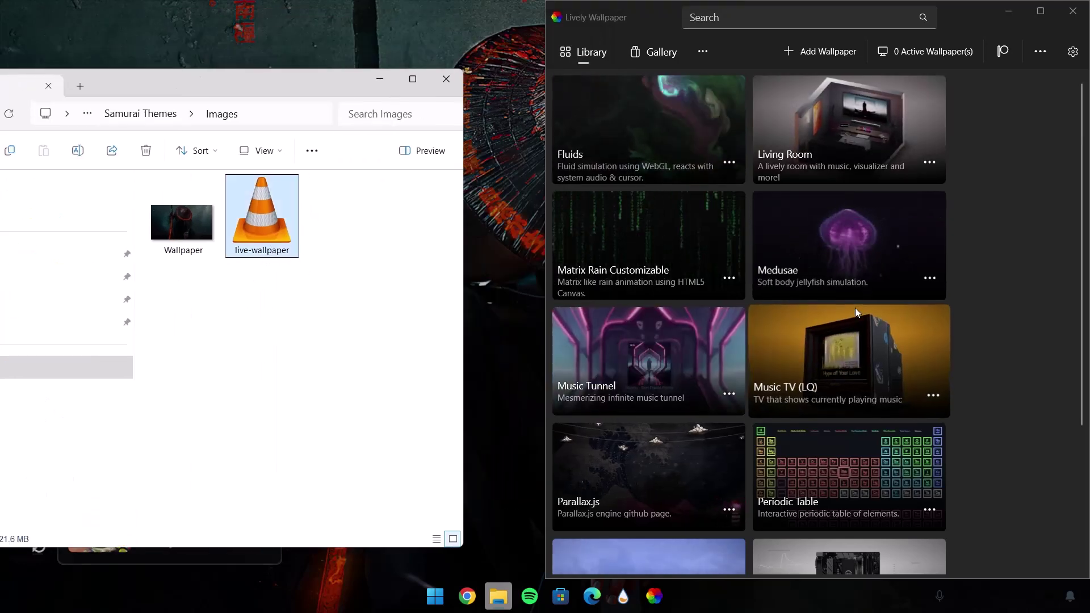
{"action": "left_click_drag", "start_coordinate": [274, 230], "coordinate": [767, 299]}
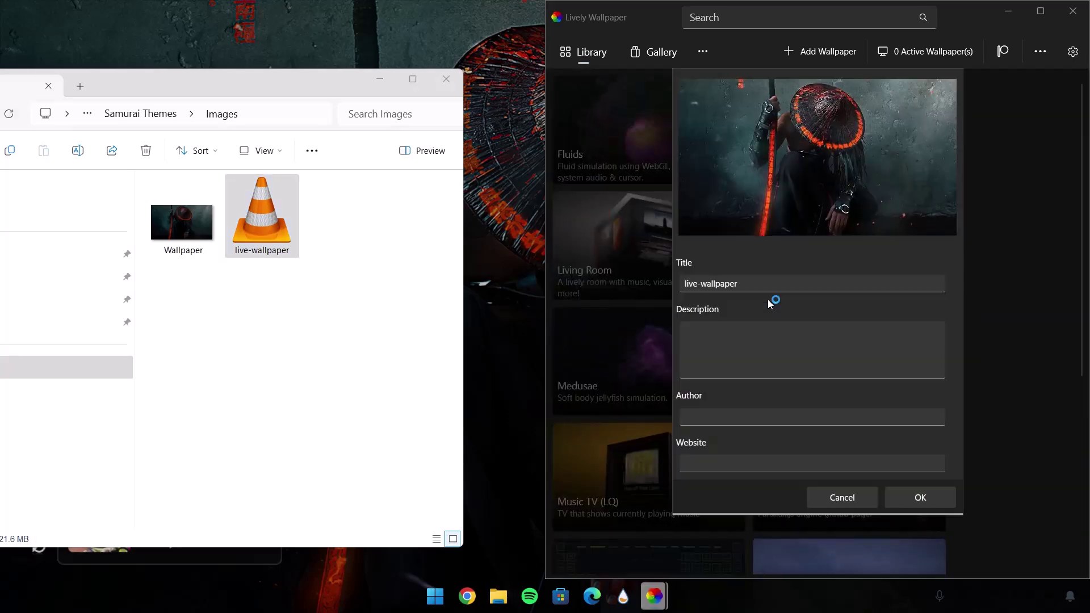
{"action": "left_click", "coordinate": [920, 499]}
{"action": "left_click", "coordinate": [380, 81]}
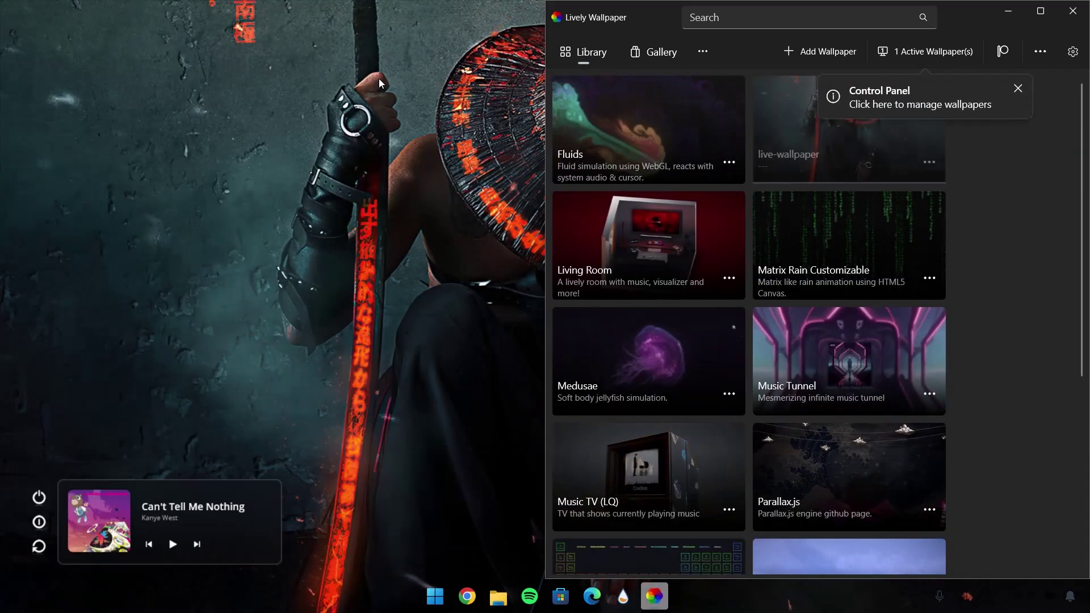
Step: Minimize Lively Wallpaper and close the Rainmeter manager to clear the desktop
{"action": "left_click", "coordinate": [1020, 22]}
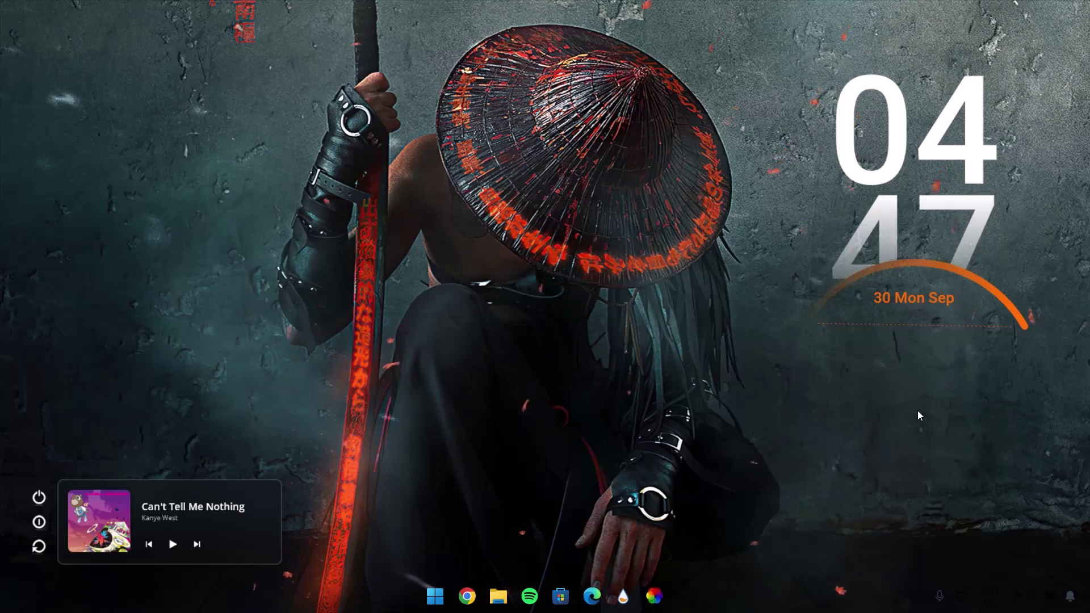
{"action": "left_click", "coordinate": [625, 591]}
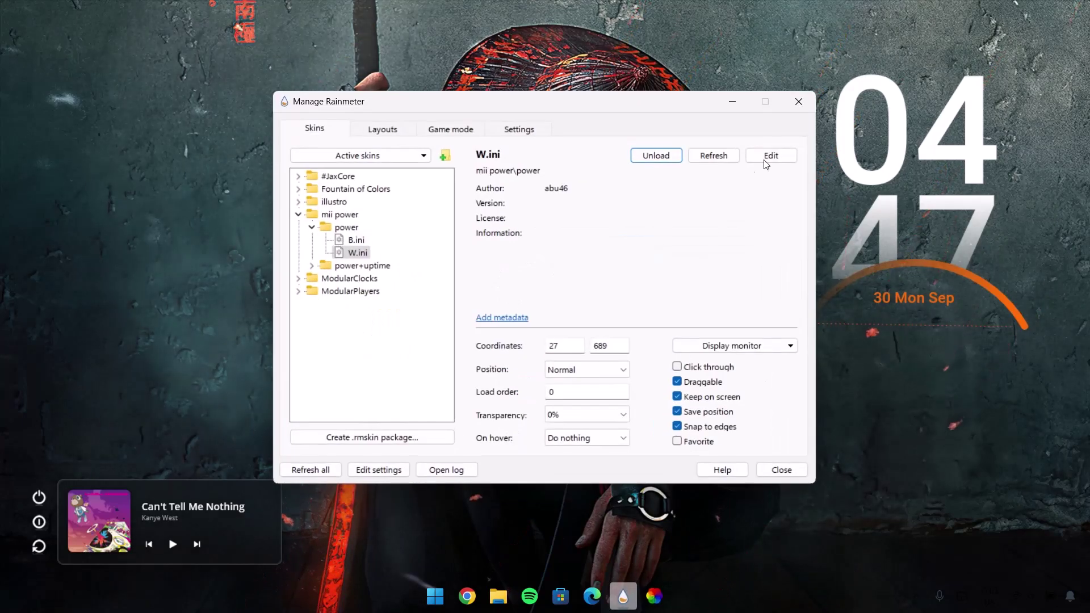
{"action": "left_click", "coordinate": [797, 105]}
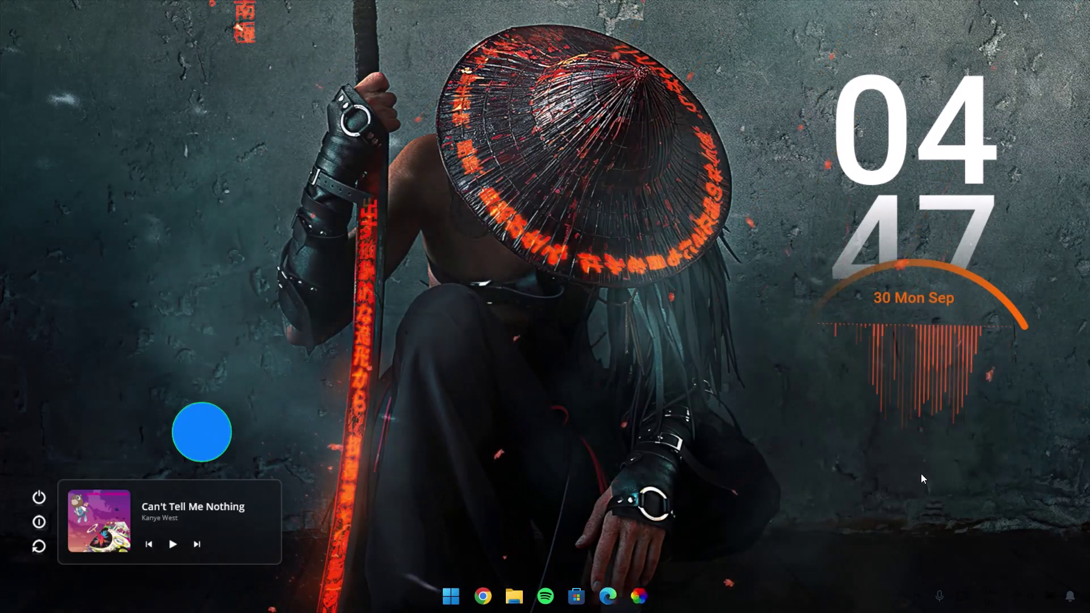